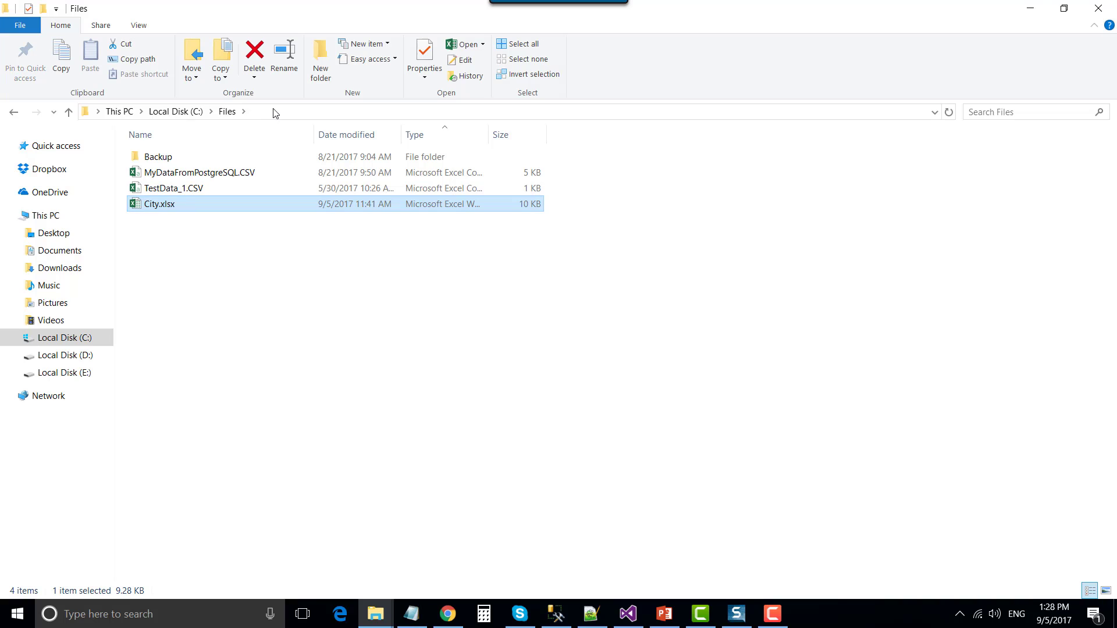
Open the City.xlsx workbook from the C:\Files folder and maximize its window
left_click(275, 112)
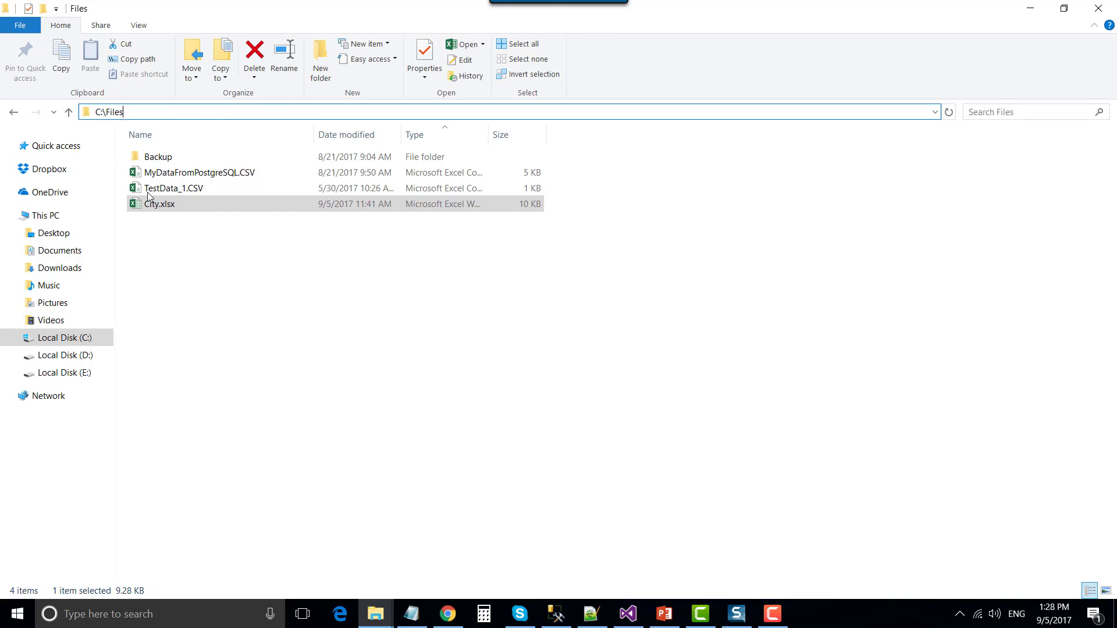
left_click(182, 288)
double_click(157, 207)
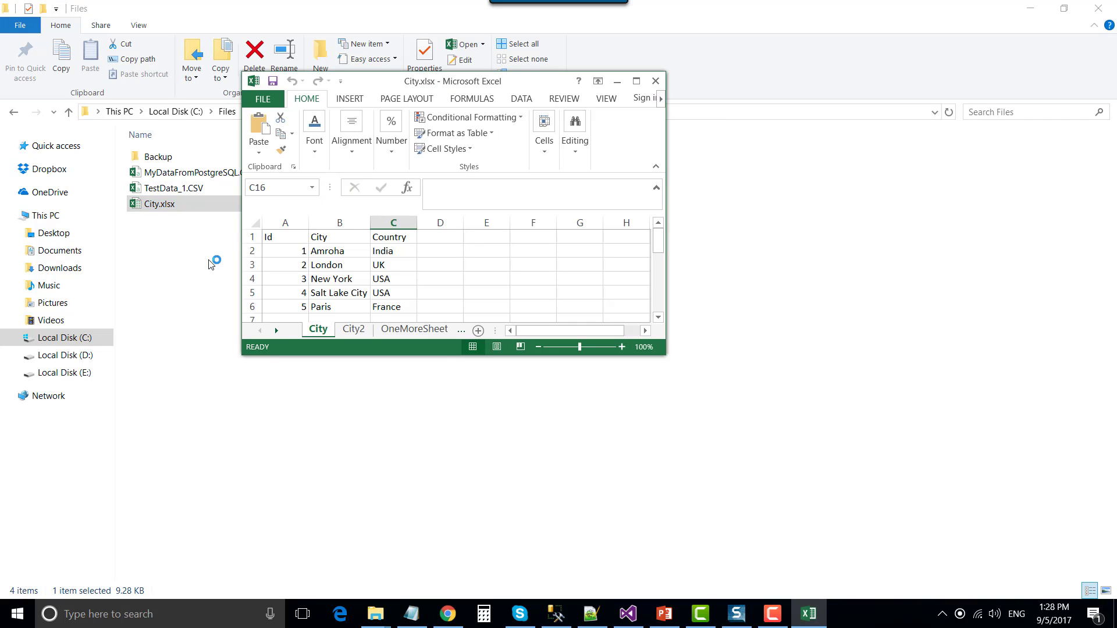
left_click(636, 81)
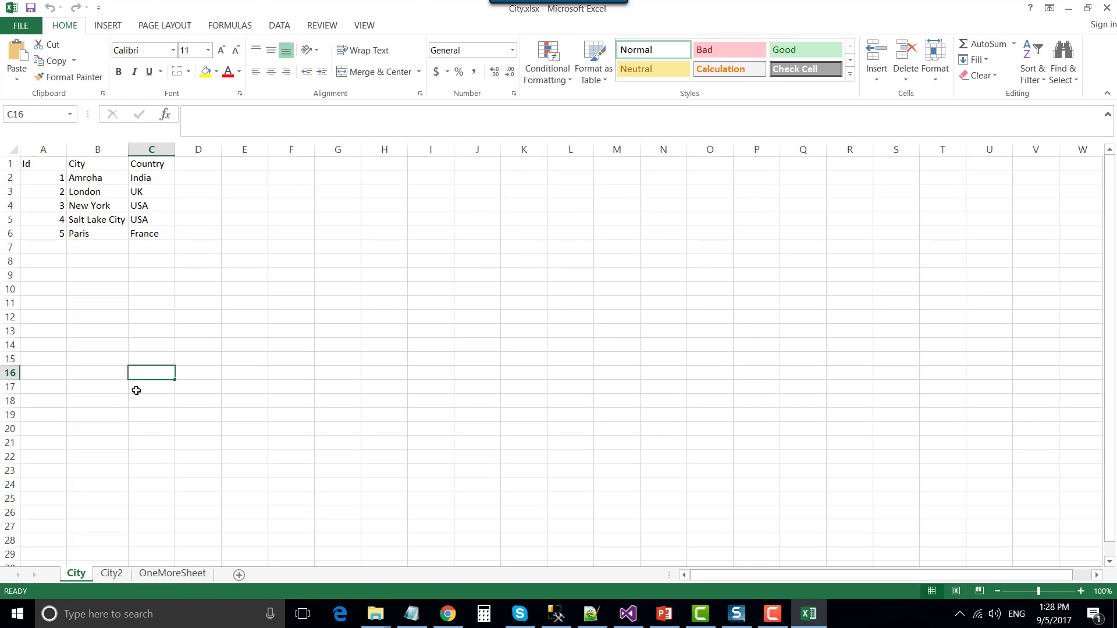
View the contents of the City2 and OneMoreSheet sheets, and return to the City sheet
left_click(108, 574)
left_click(172, 574)
left_click(149, 497)
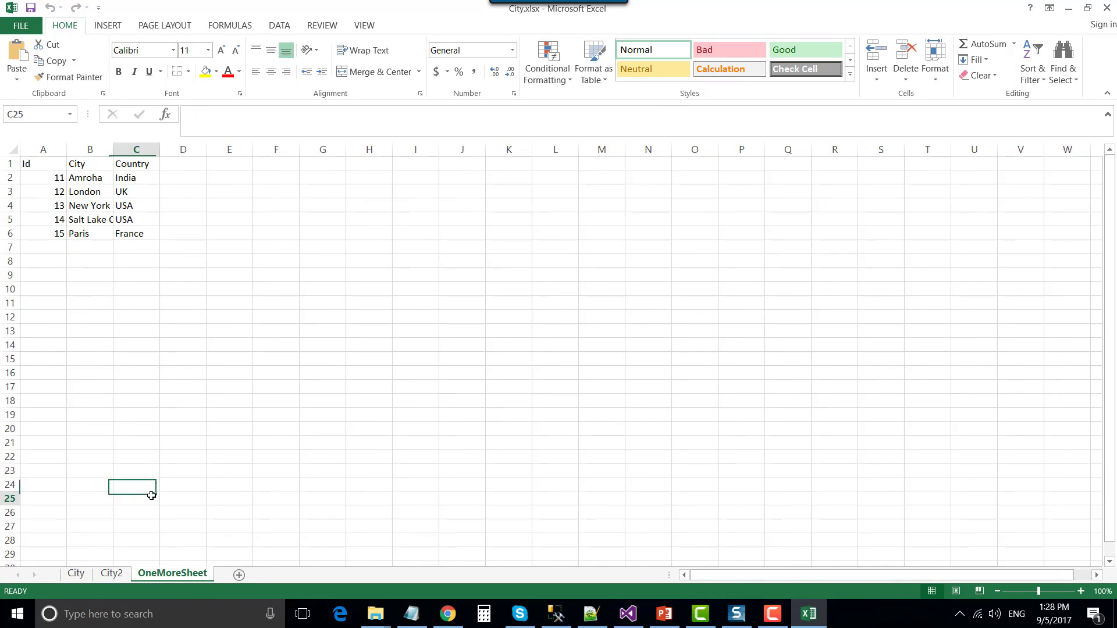
left_click(77, 574)
left_click(102, 317)
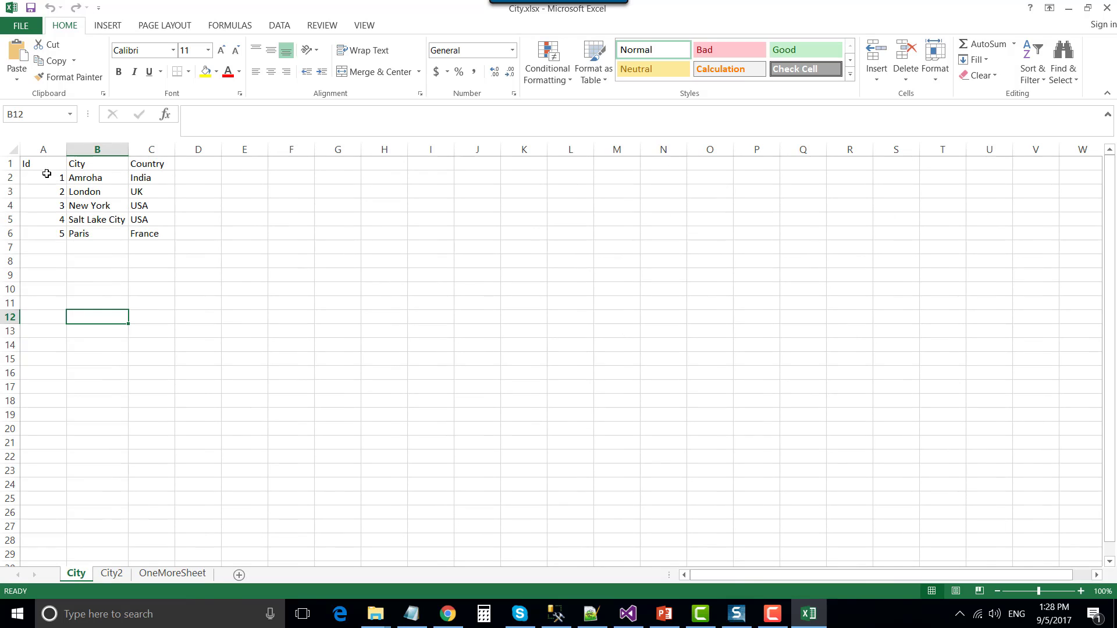
Compare the Id column values on the City, City2 and OneMoreSheet sheets
left_click_drag(48, 177, 42, 247)
left_click(112, 573)
left_click(93, 413)
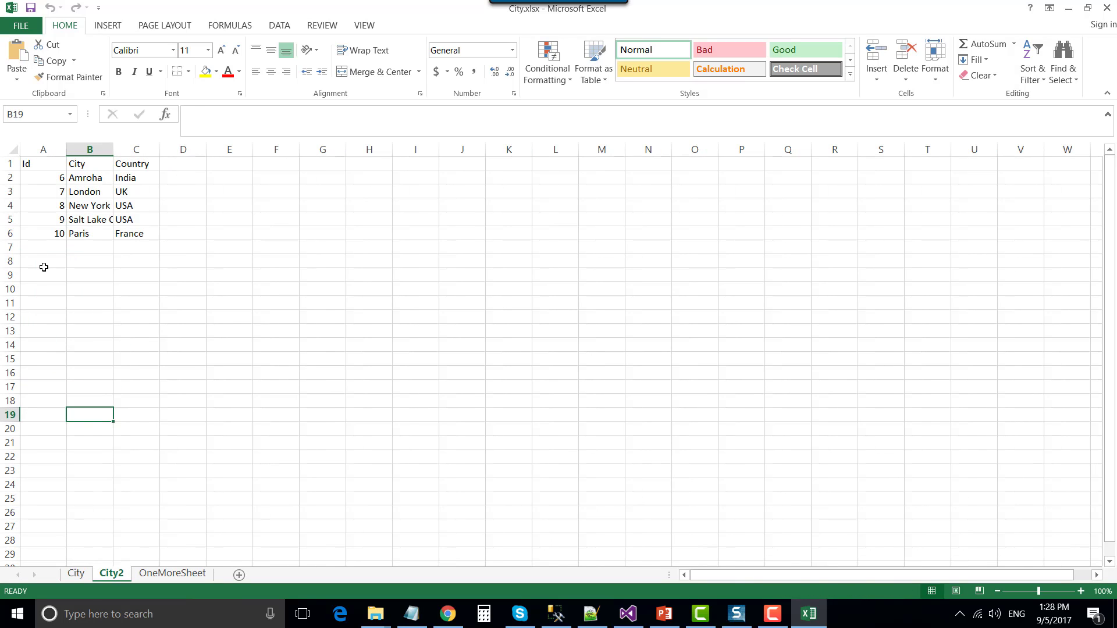
left_click_drag(52, 177, 50, 232)
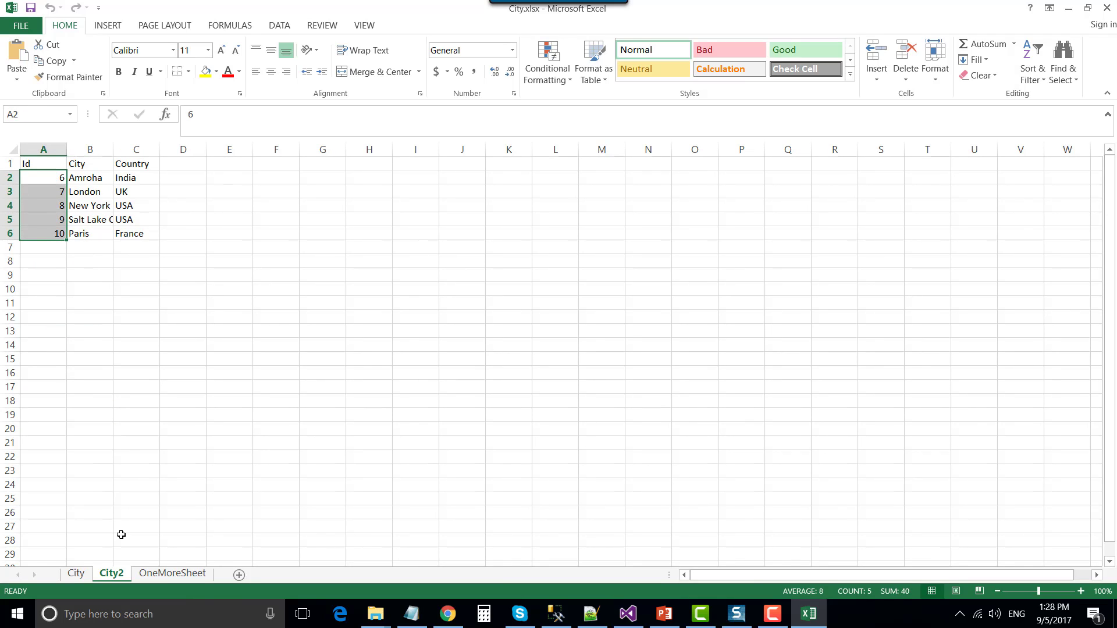
left_click(163, 578)
left_click(120, 401)
left_click_drag(43, 182, 44, 233)
left_click(276, 262)
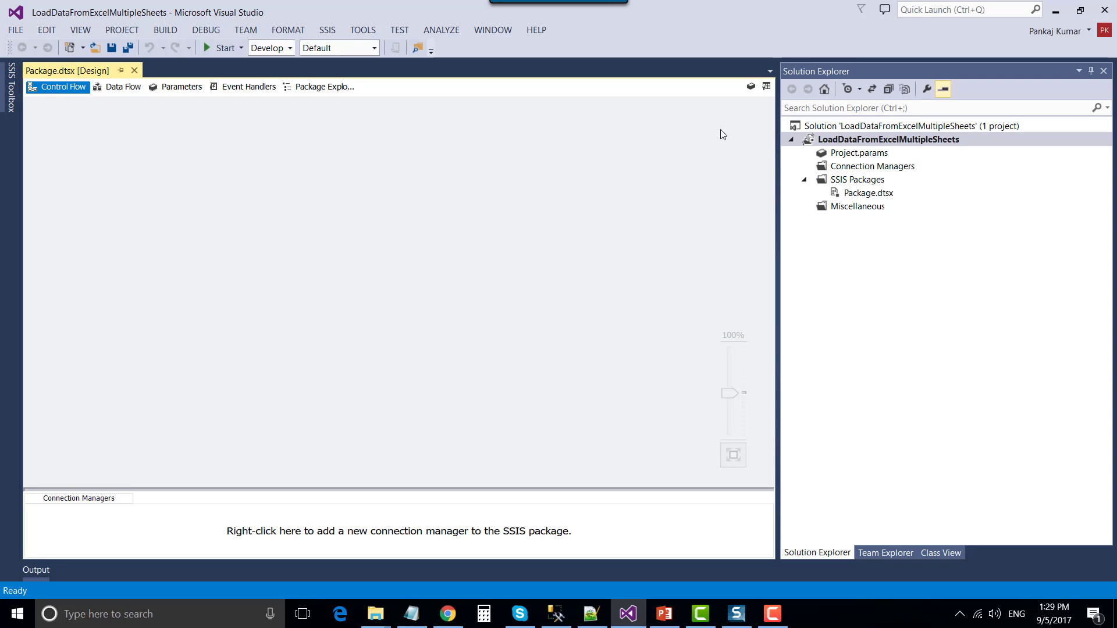
Switch to Visual Studio and add a Foreach Loop Container to the upper middle of the package's control flow
left_click(769, 87)
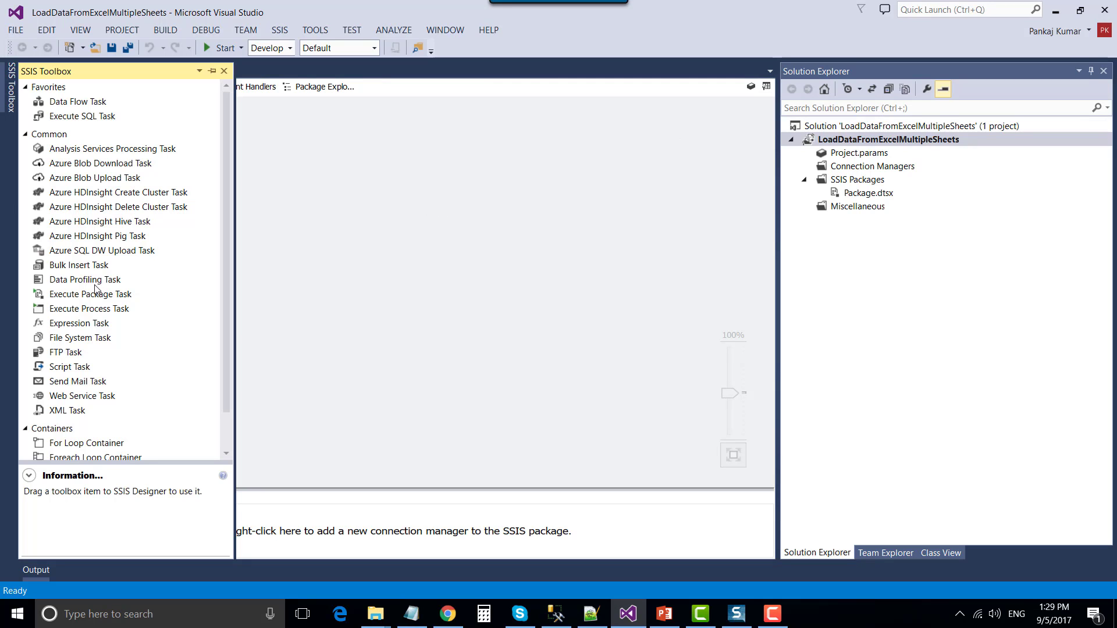
scroll(95, 289, "down", 1)
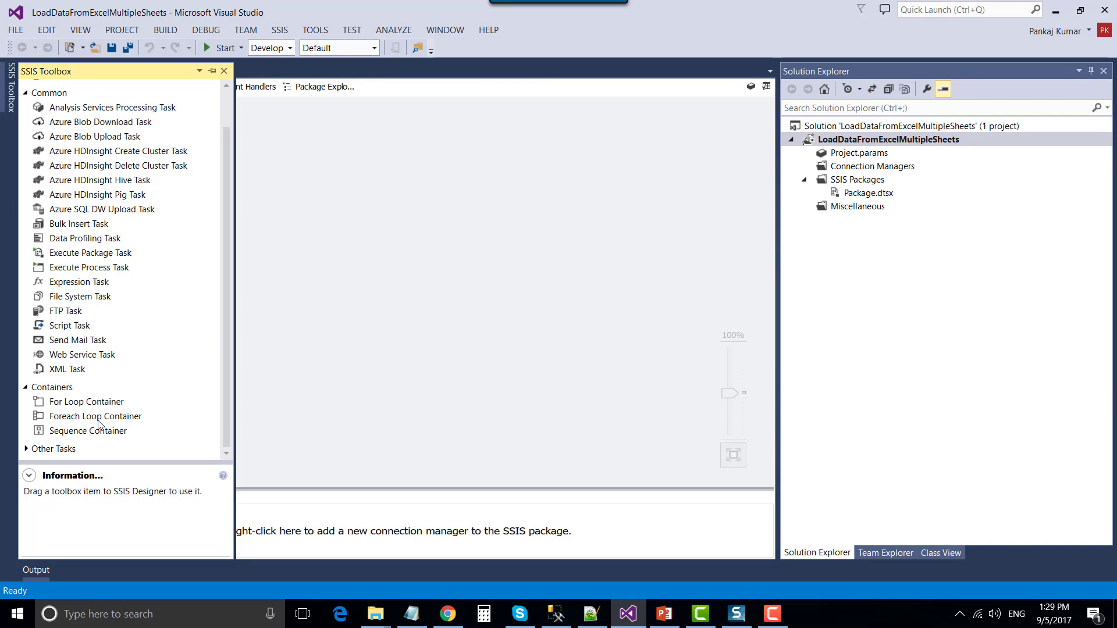
left_click(140, 402)
left_click_drag(107, 418, 334, 253)
left_click_drag(399, 275, 368, 159)
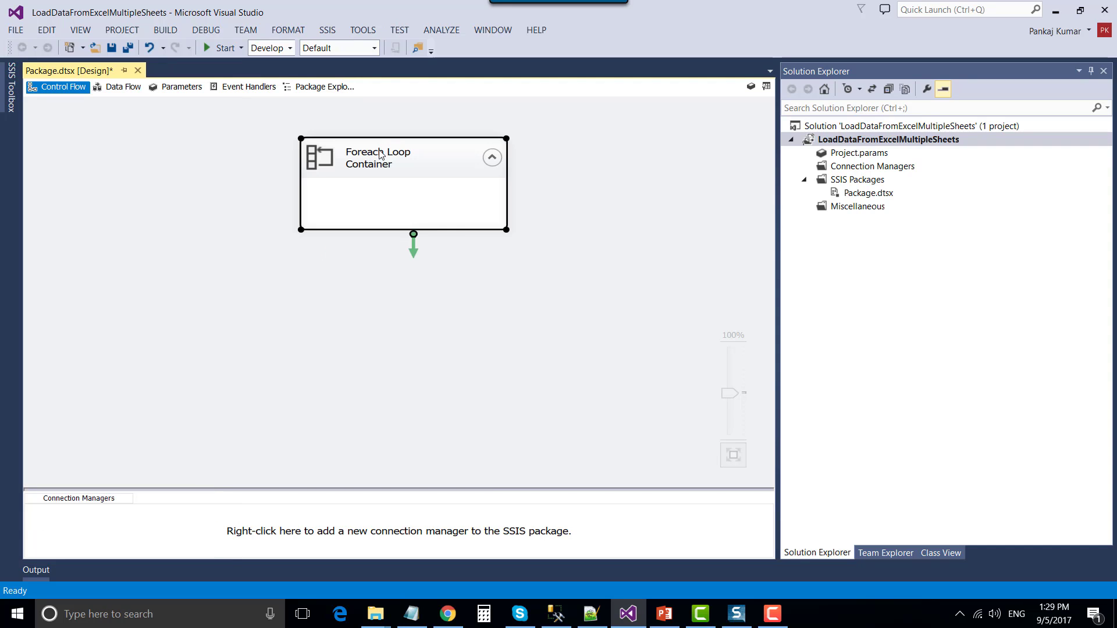
Edit the Foreach Loop Container's collection to use the Foreach ADO.NET Schema Rowset Enumerator
right_click(395, 167)
left_click(413, 160)
left_click(360, 180)
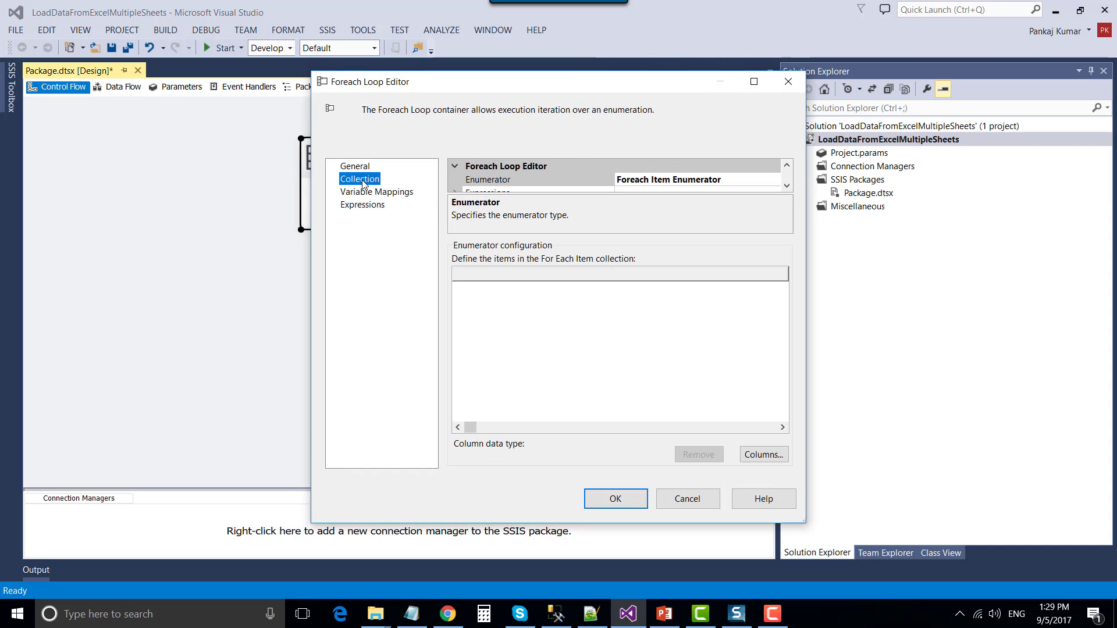
left_click(782, 181)
left_click(775, 180)
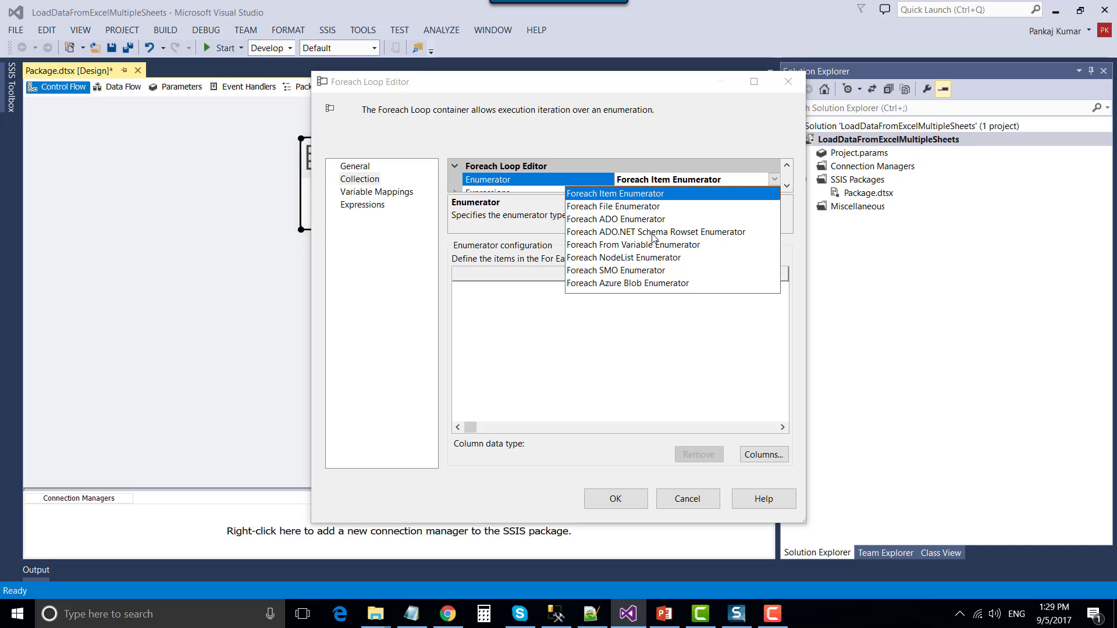
left_click(707, 233)
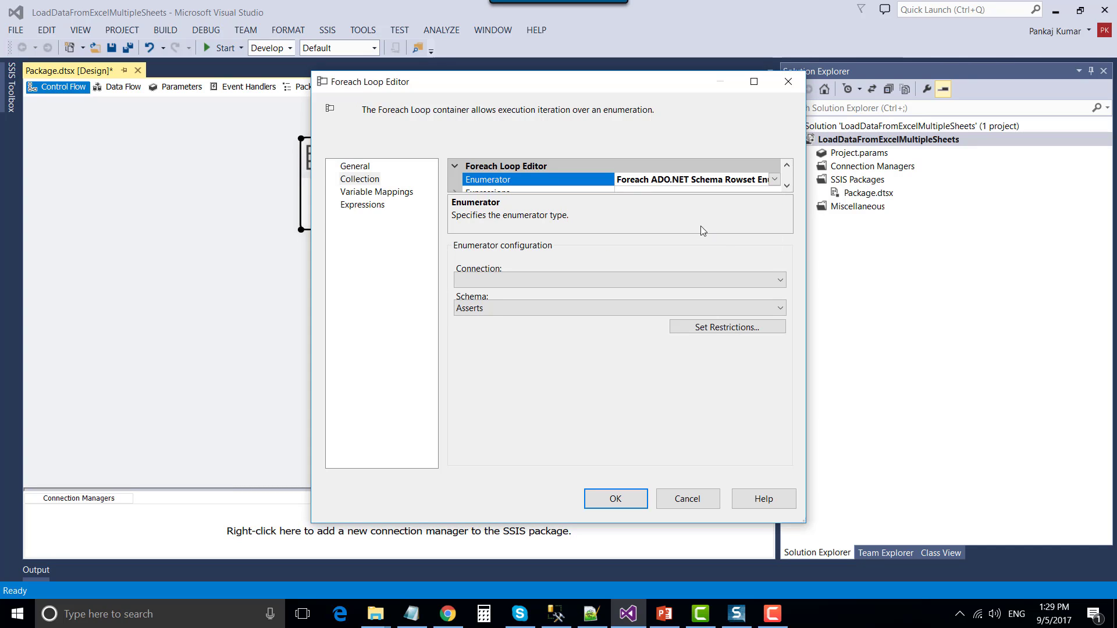
Start a new ADO.NET connection for the enumerator with the Microsoft Office 12.0 Access Database Engine OLE DB Provider
left_click(584, 279)
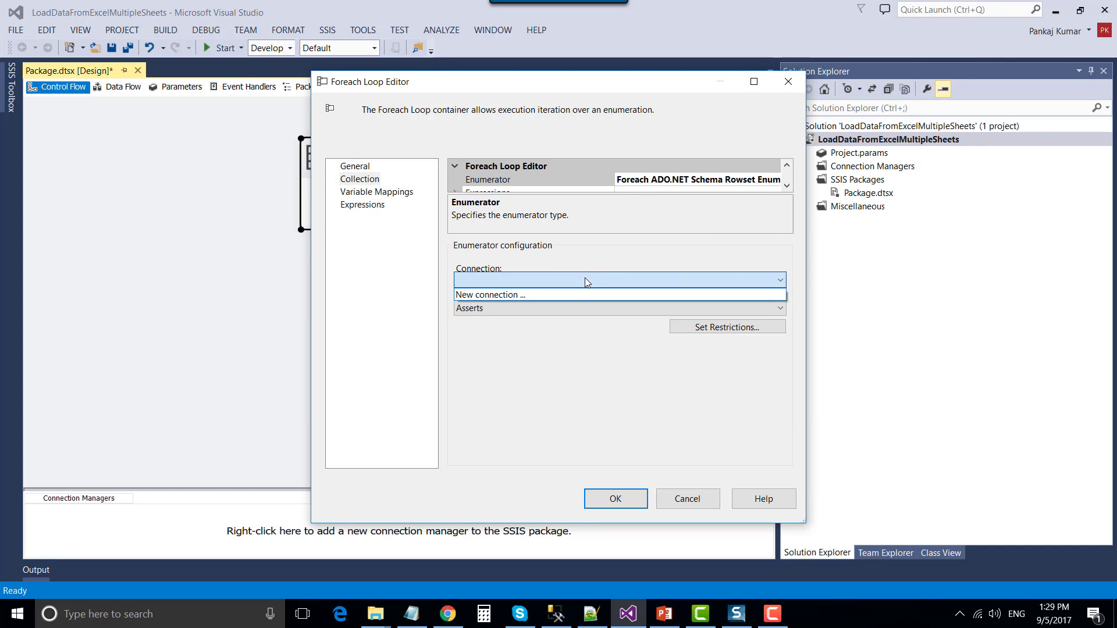
left_click(514, 295)
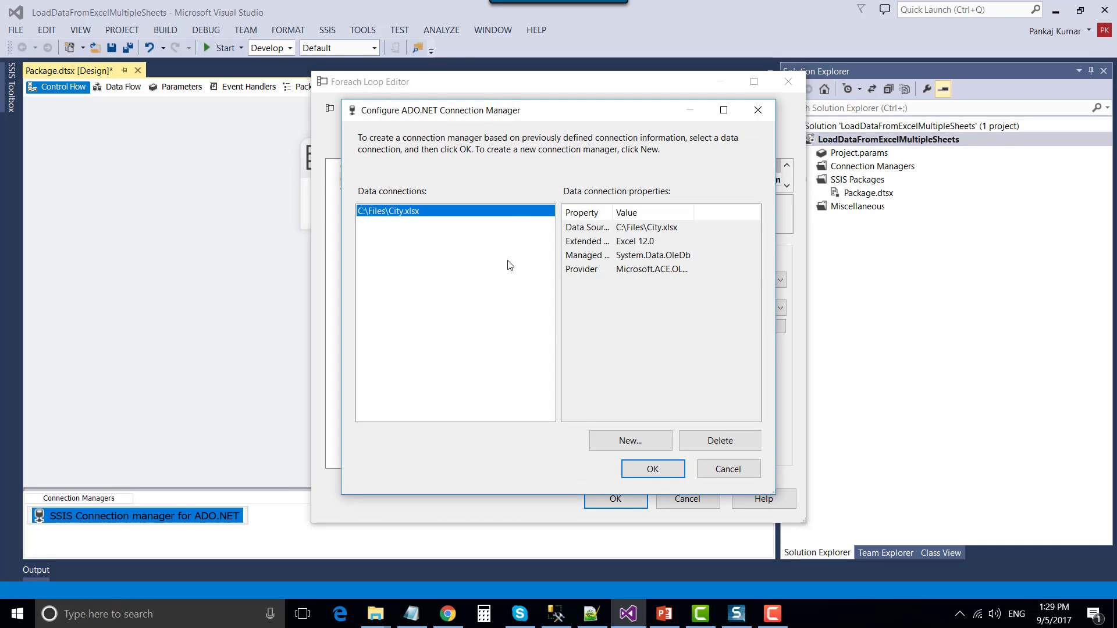
left_click(640, 445)
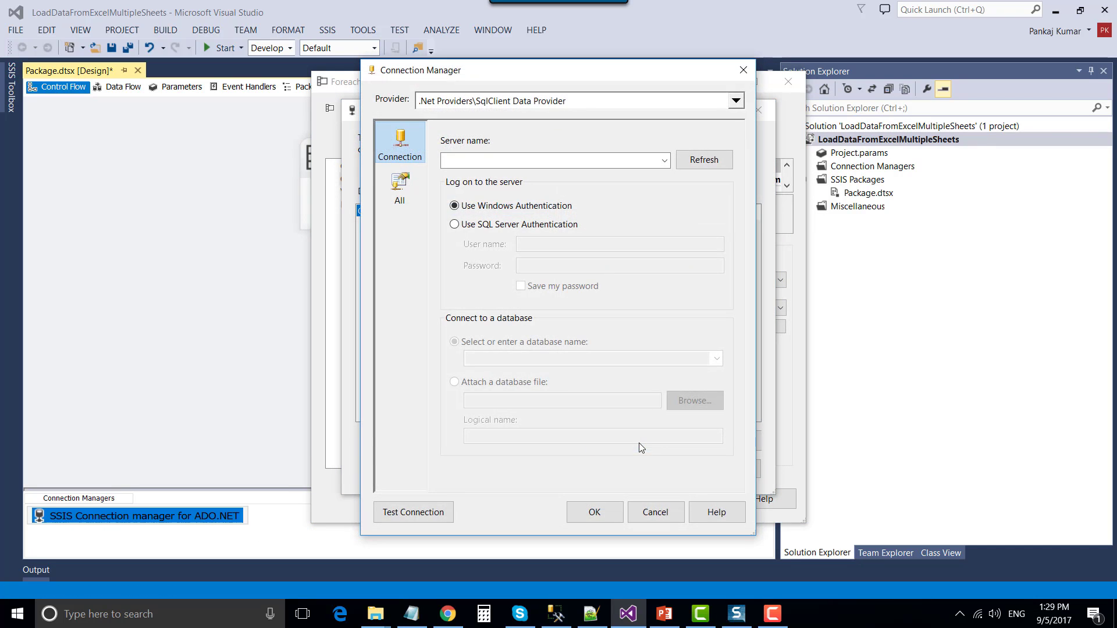
left_click(497, 103)
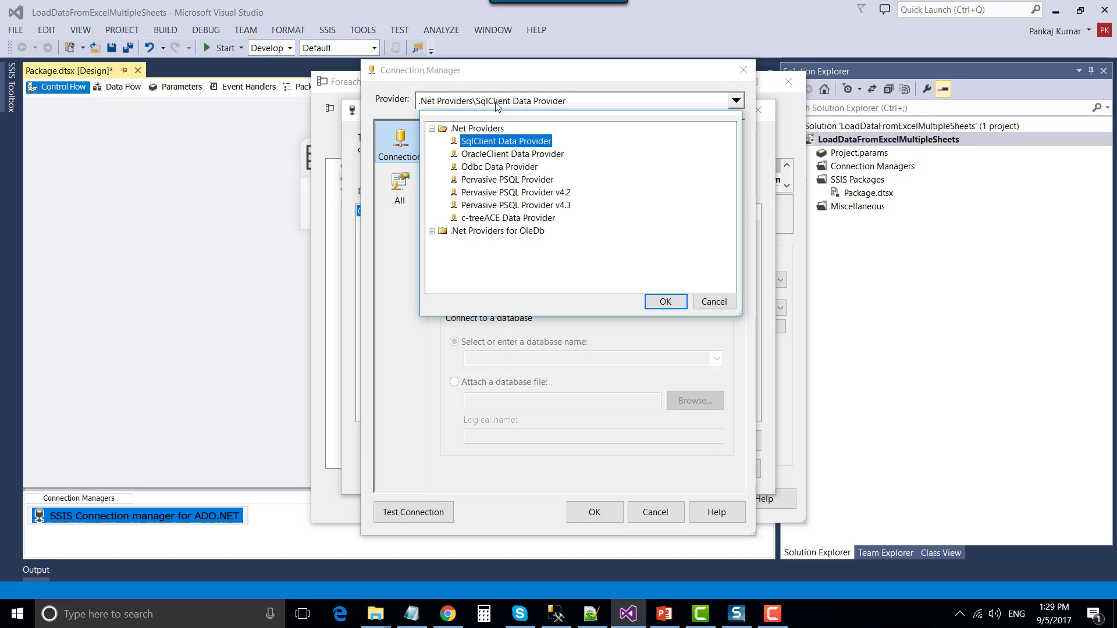
left_click(432, 231)
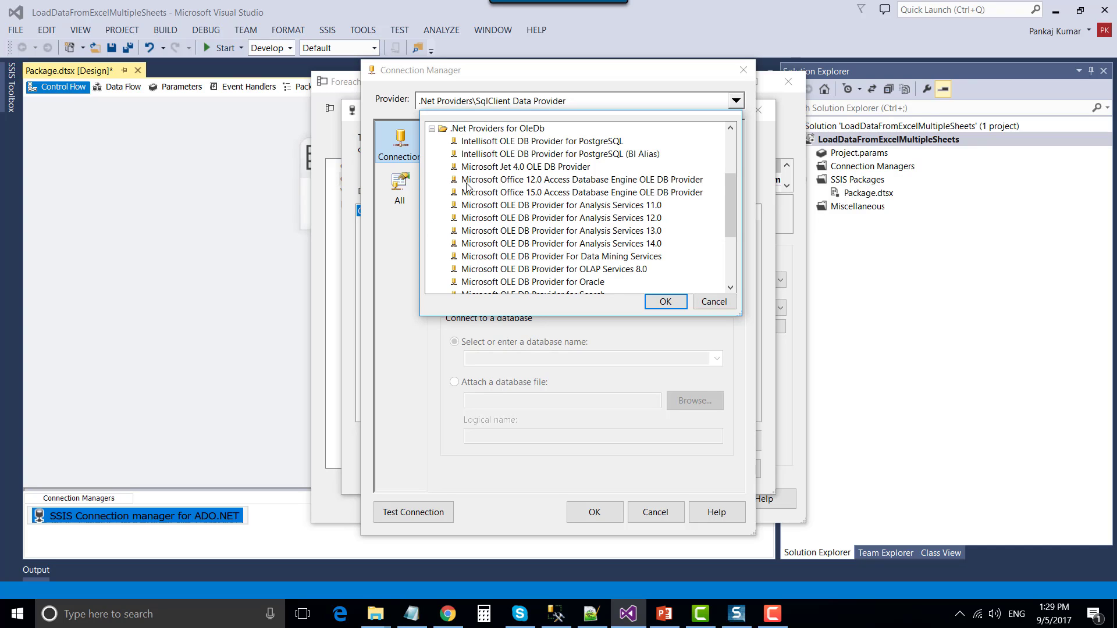
left_click(556, 183)
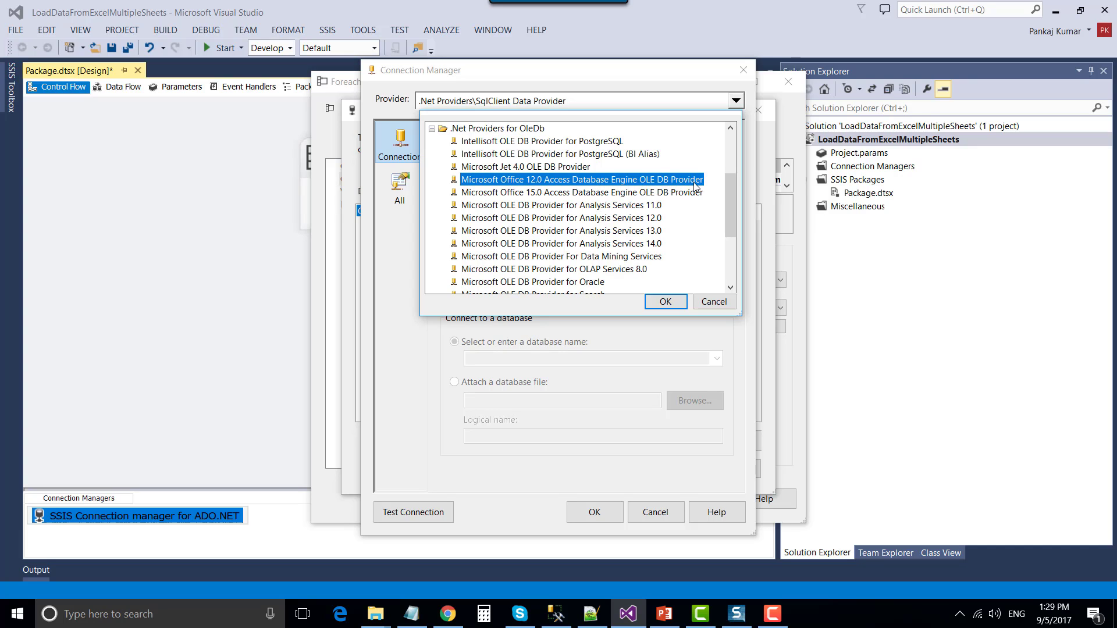
left_click(665, 302)
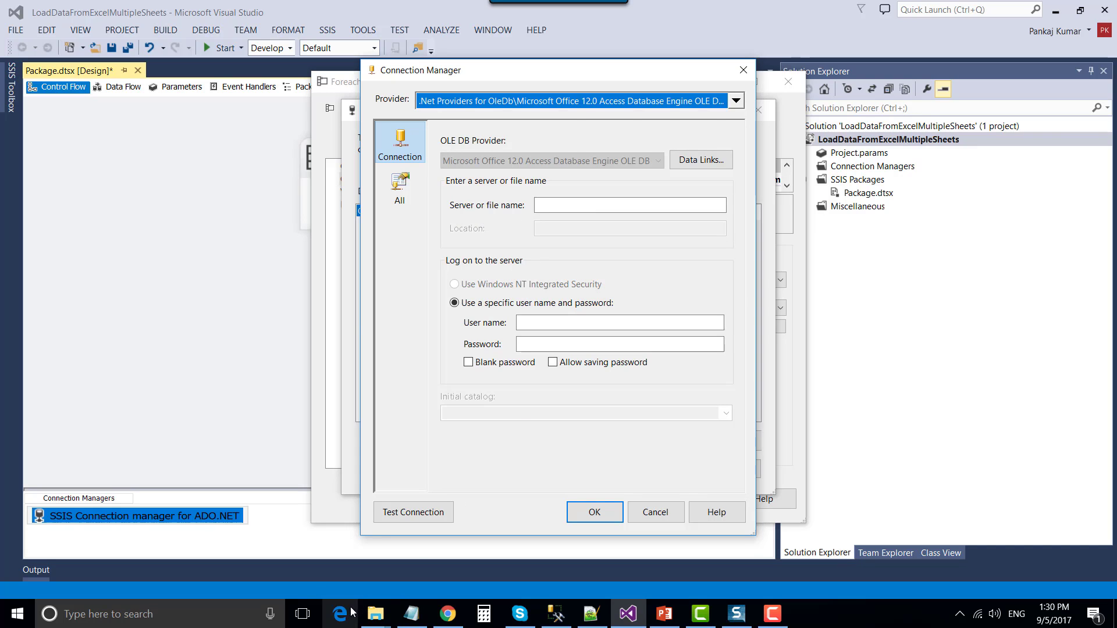
Switch to File Explorer and copy the full path C:\Files\City.xlsx
mouse_move(376, 614)
left_click(334, 517)
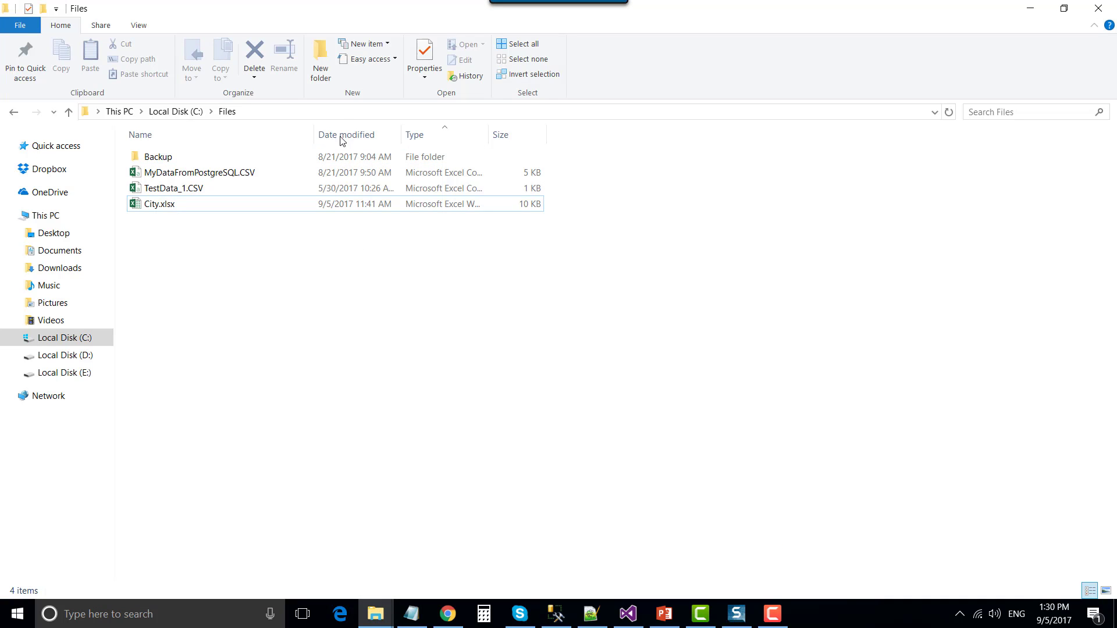
left_click(348, 111)
left_click(348, 110)
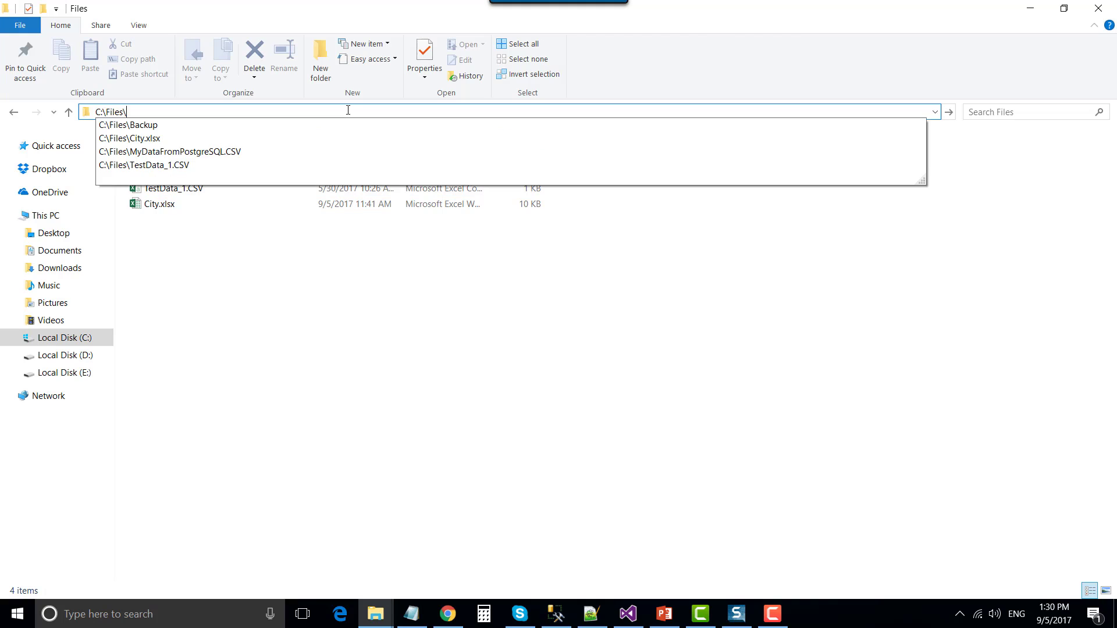
key("Down")
key("Down")
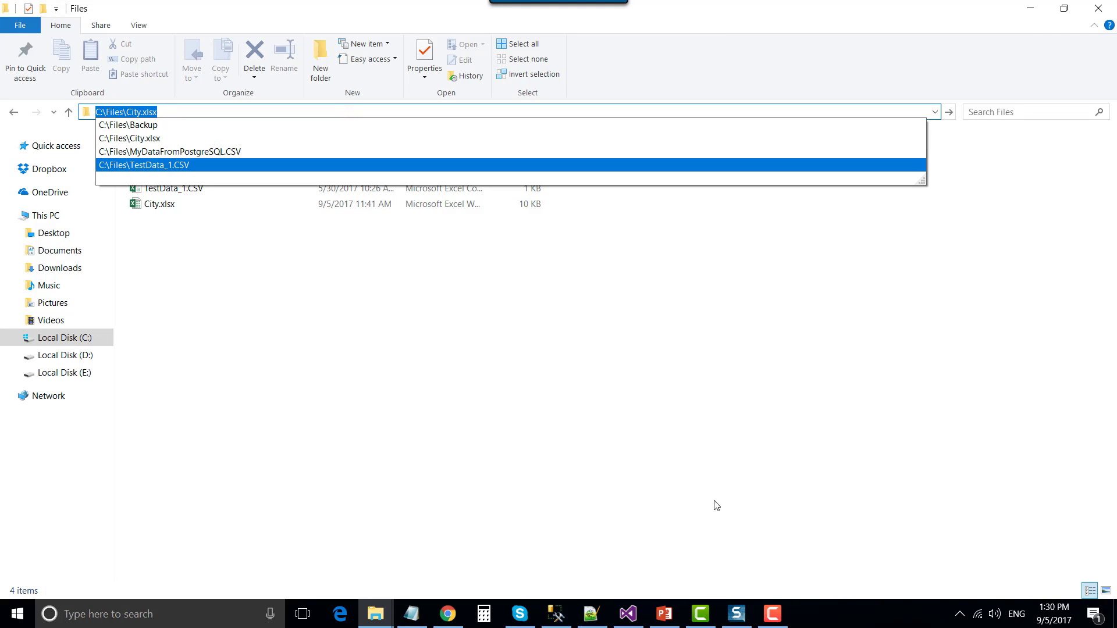
key("Return")
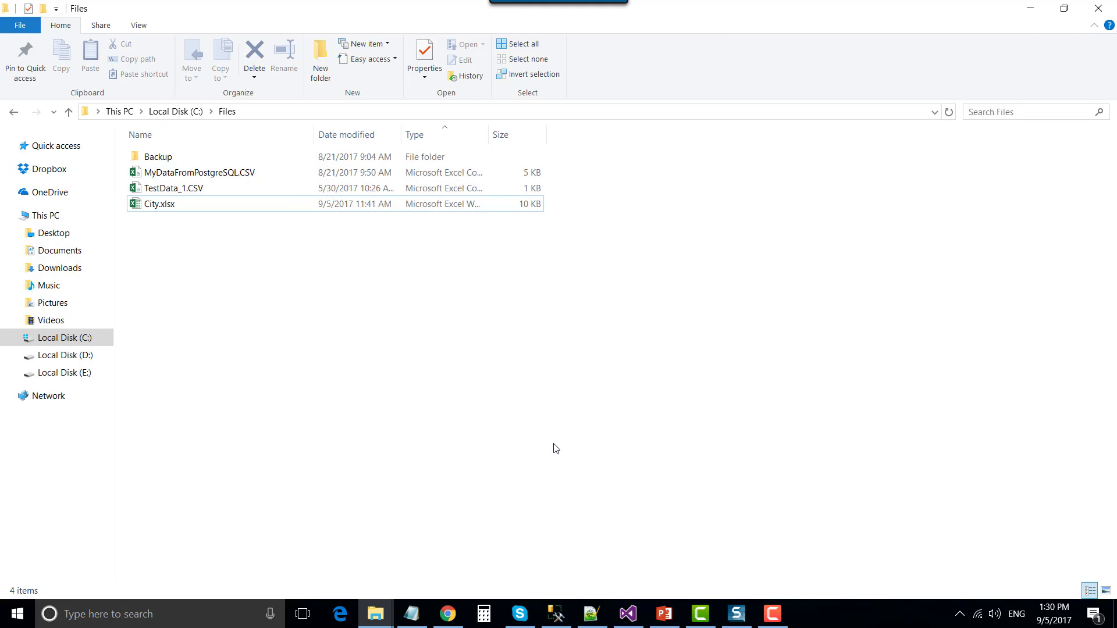
Return to Visual Studio and set the connection's server or file name to C:\Files\City.xlsx
left_click(628, 614)
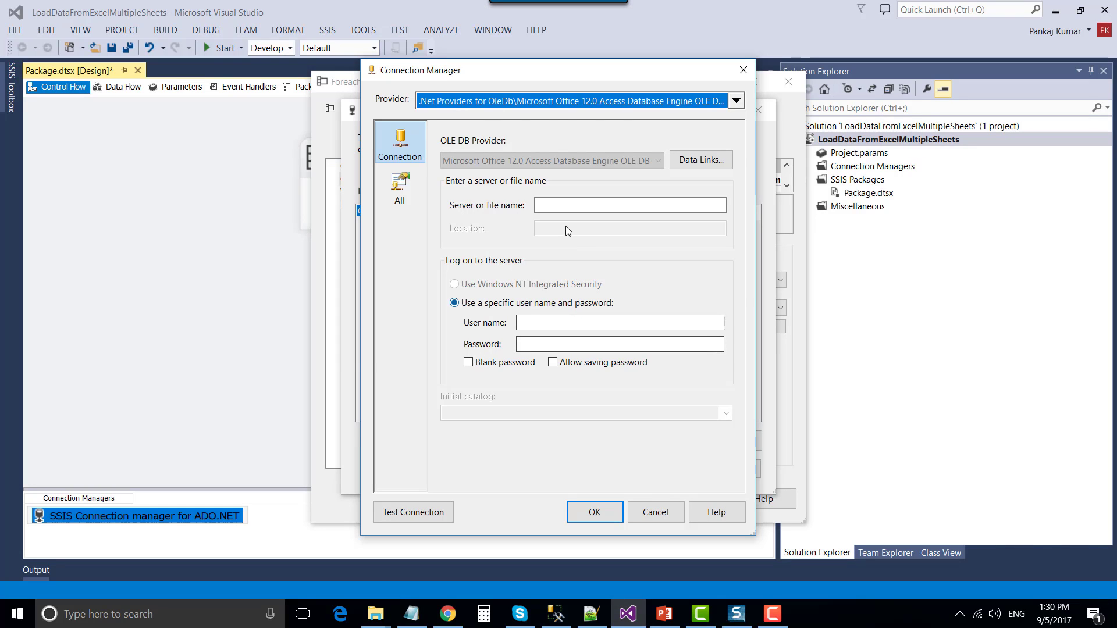
left_click(571, 206)
key("ctrl+v")
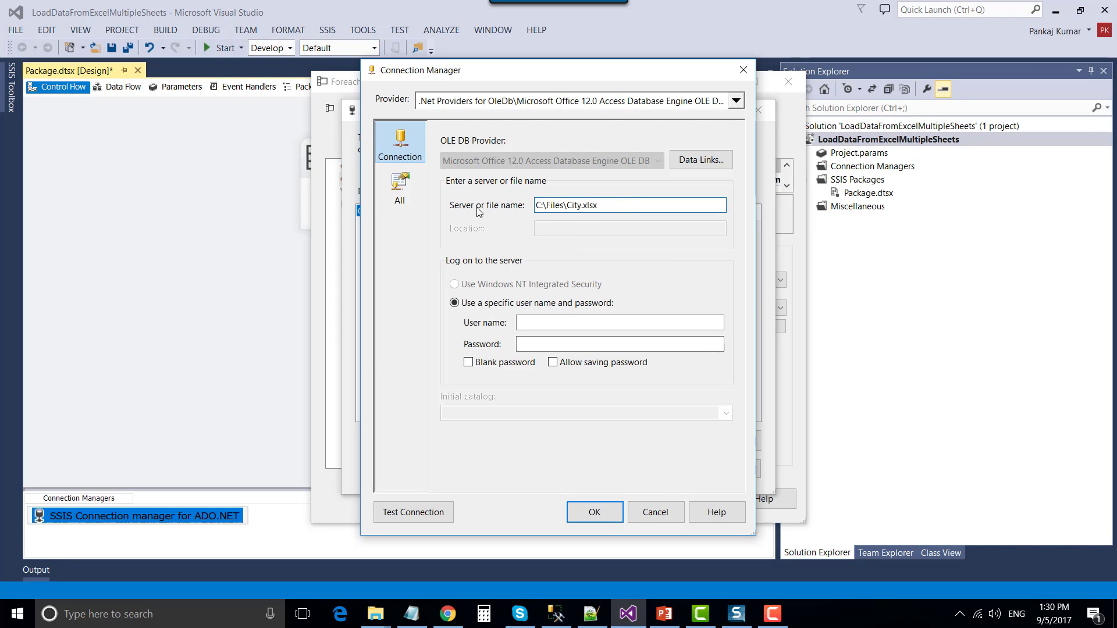
Set the connection's Extended Properties to Excel 12.0
left_click(407, 197)
scroll(669, 233, "up", 6)
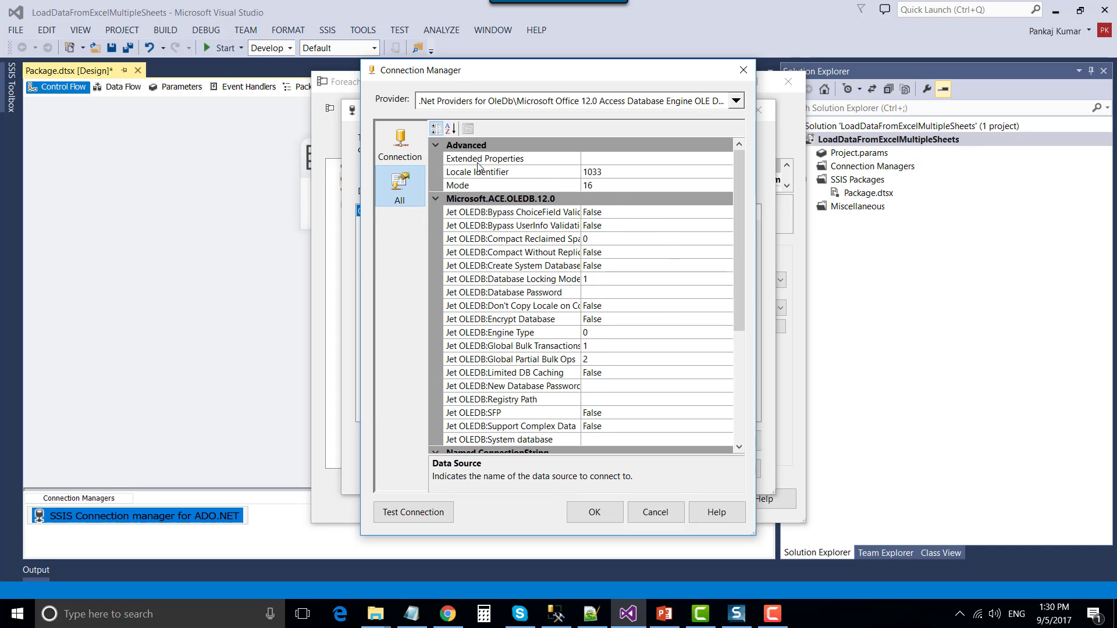
left_click(599, 158)
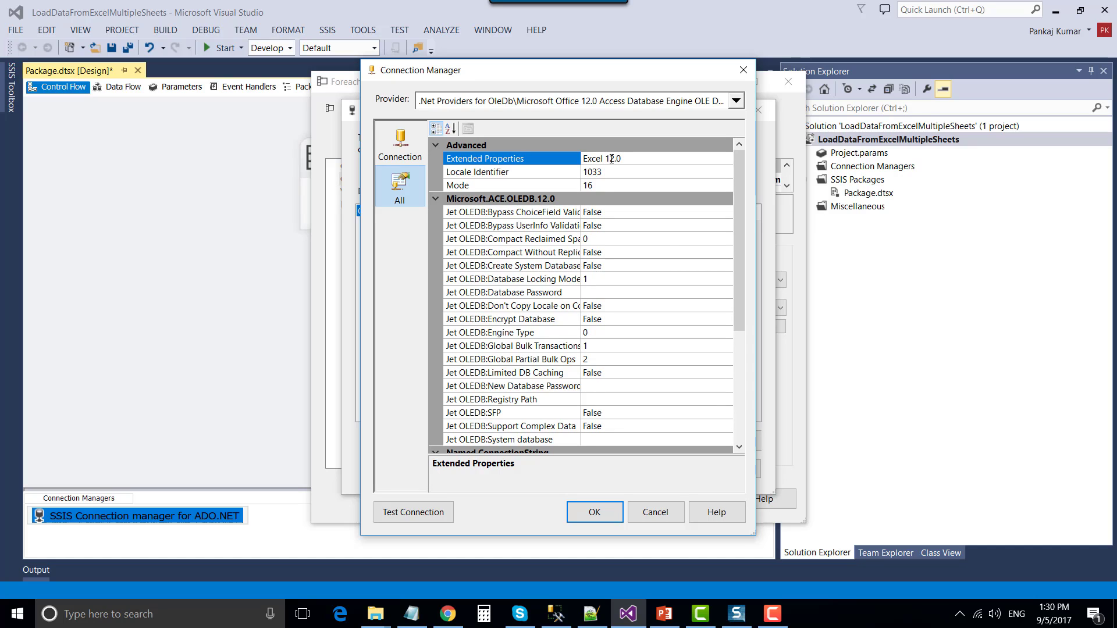
Test the connection, save it, and assign the C:\Files\City.xlsx connection to the enumerator
left_click(422, 517)
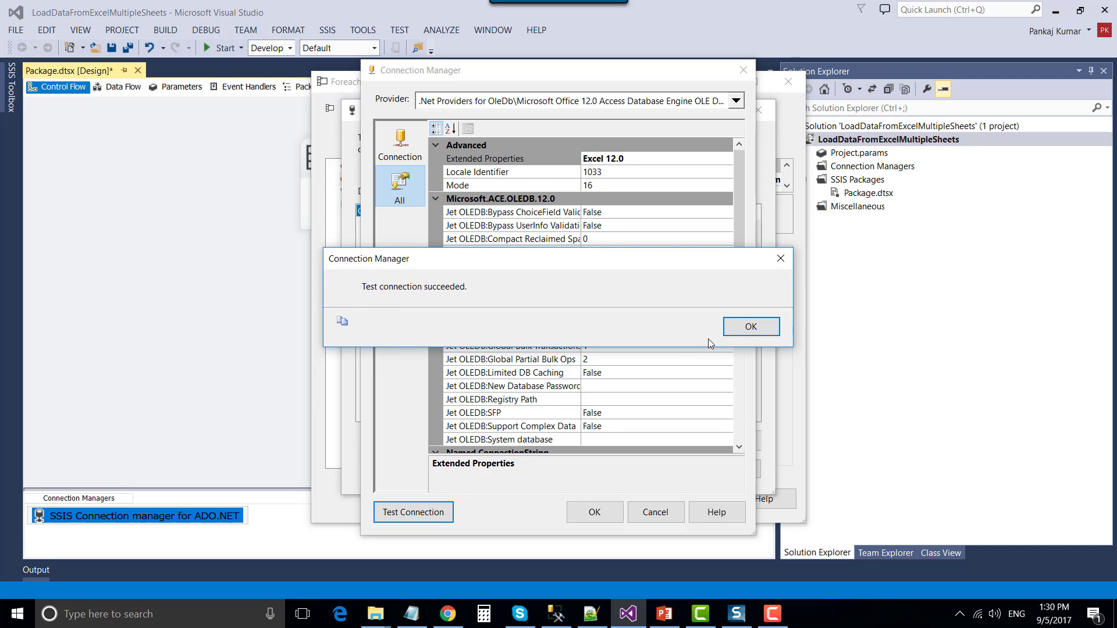
left_click(751, 327)
left_click(594, 521)
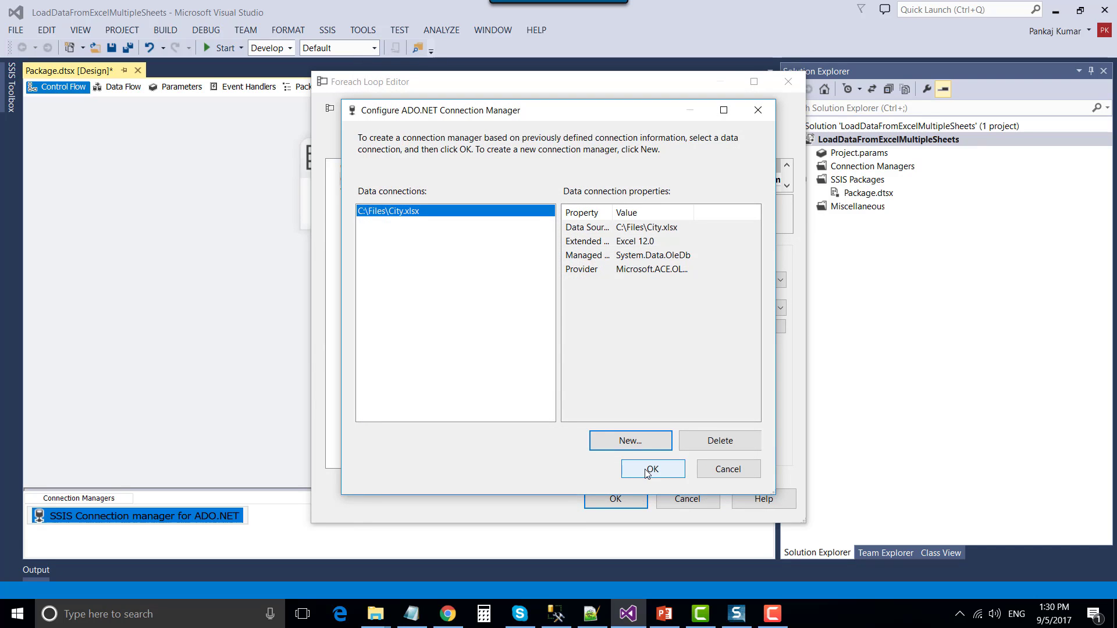
left_click(653, 469)
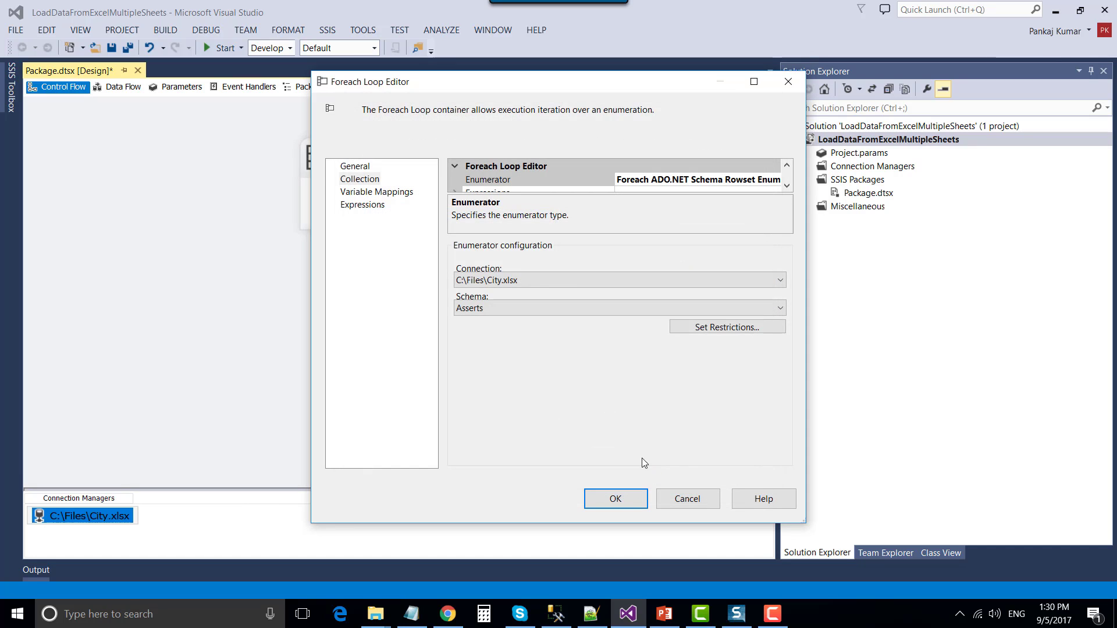
Set the enumerator's schema to Tables and open the loop's variable mappings
left_click(507, 313)
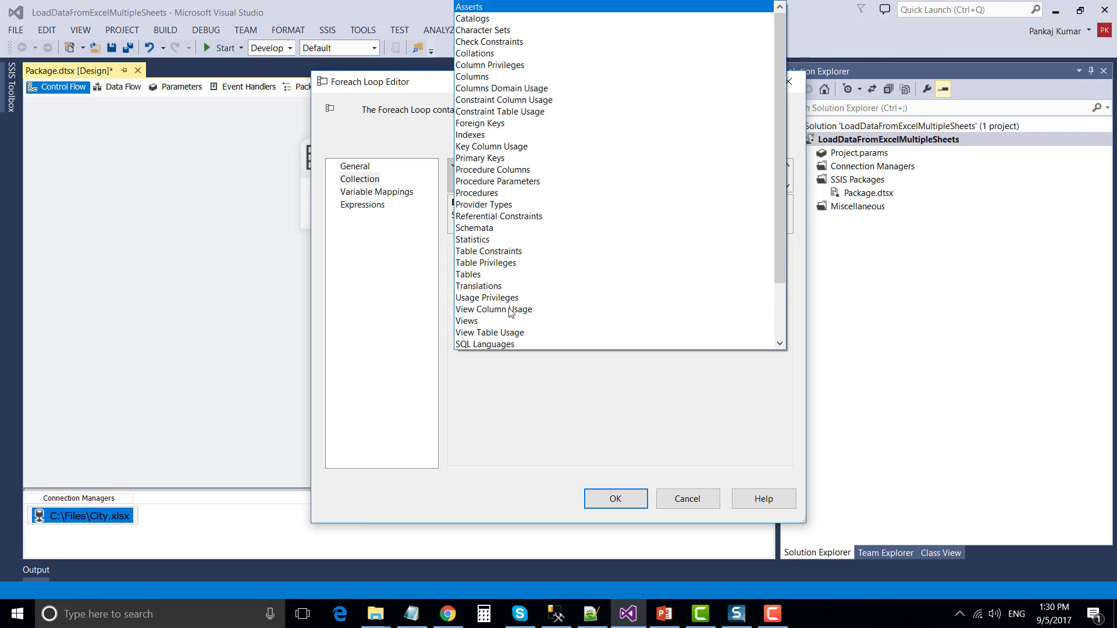
left_click(509, 276)
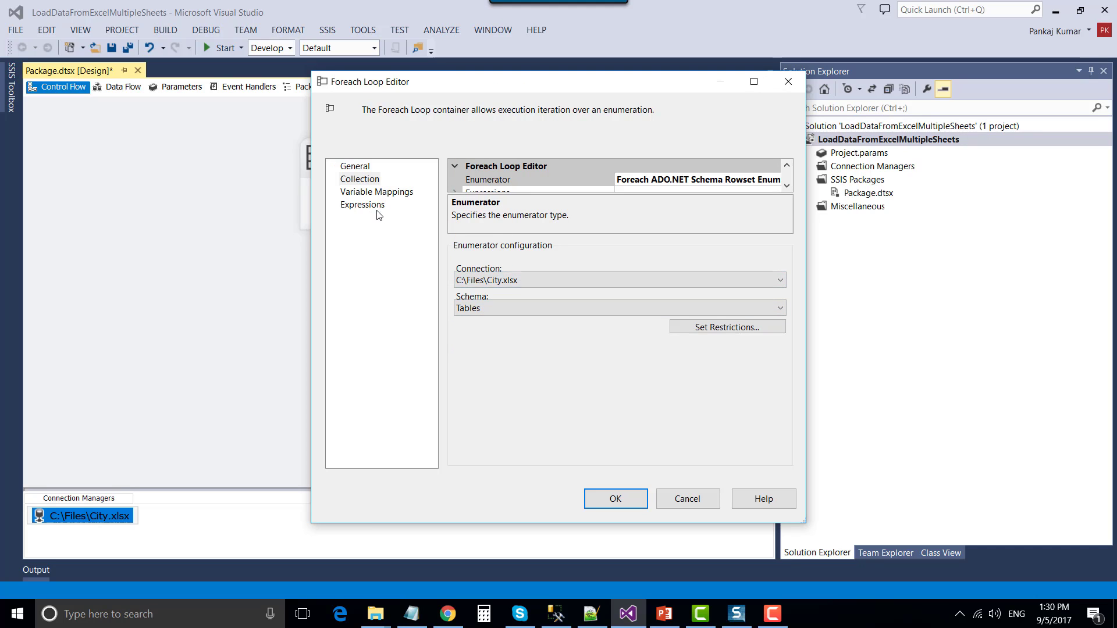
left_click(364, 193)
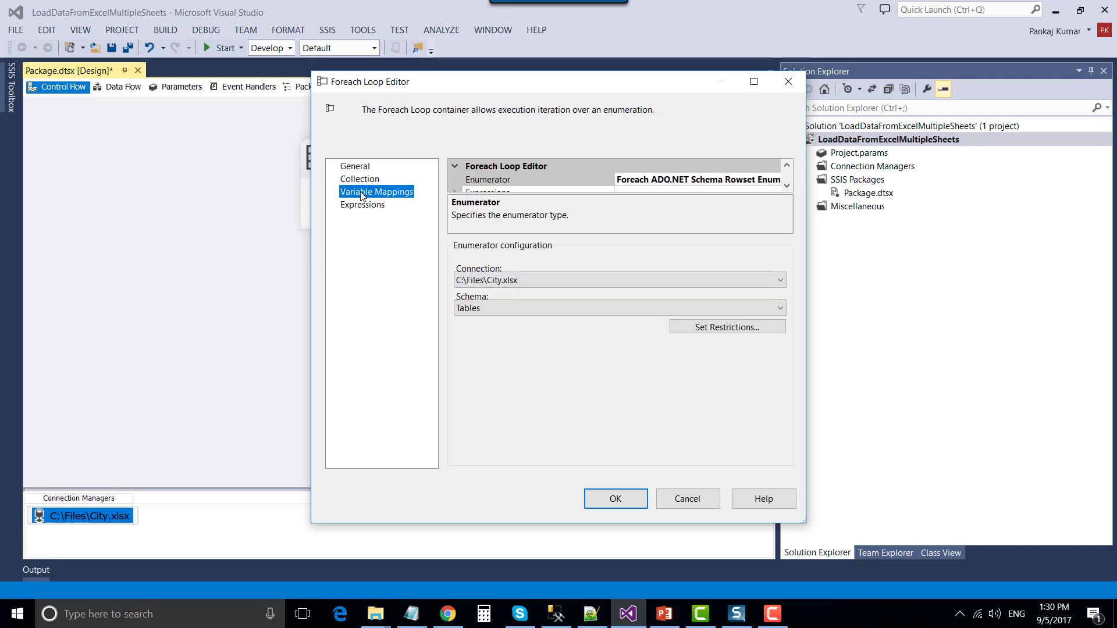
Create a package-level String variable SheetName with the value City$ and map it to the loop's collection value
left_click(504, 204)
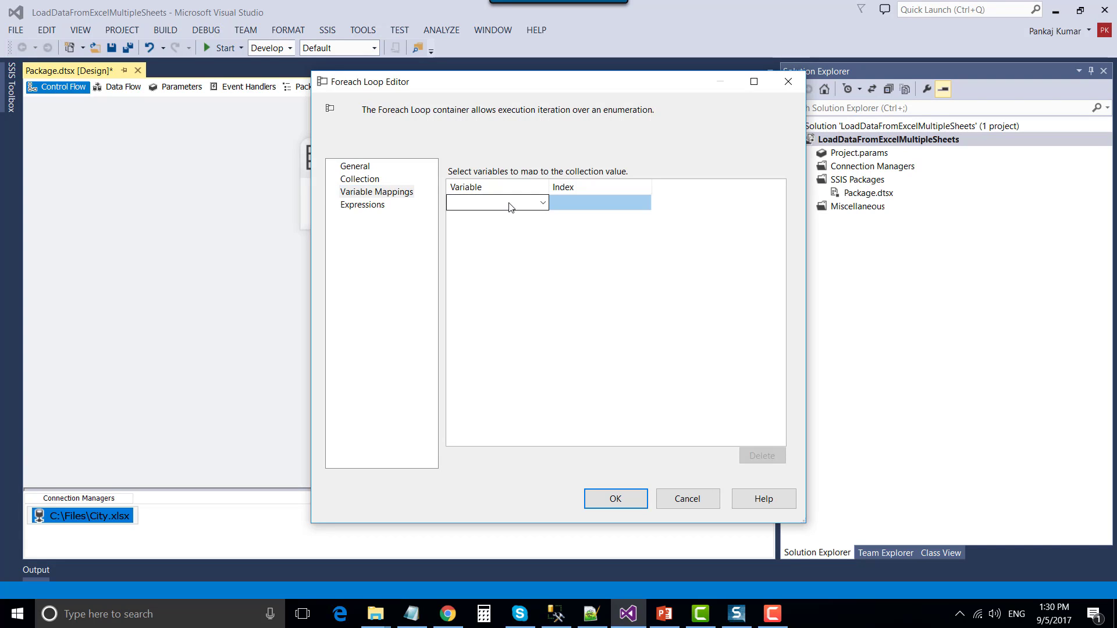
left_click(510, 205)
left_click(508, 217)
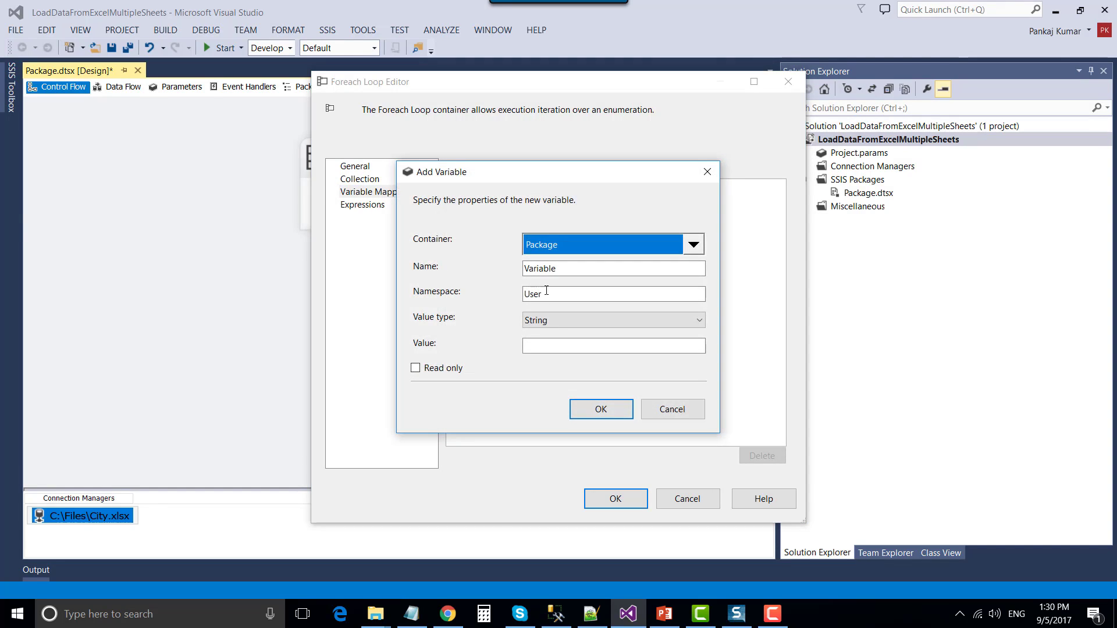
type("Shee")
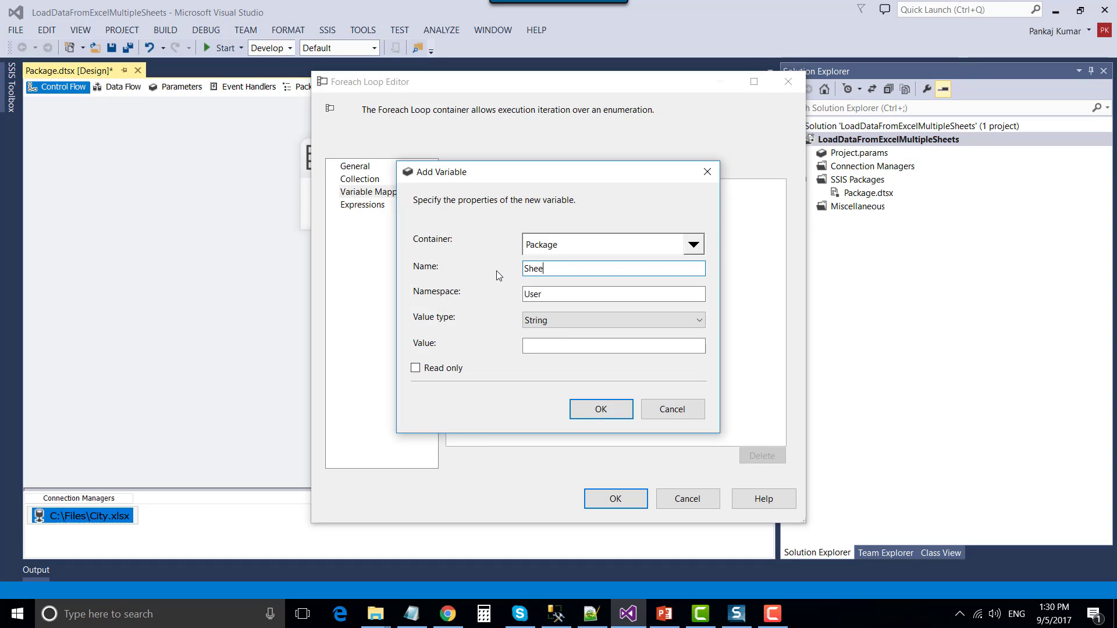
type("tName")
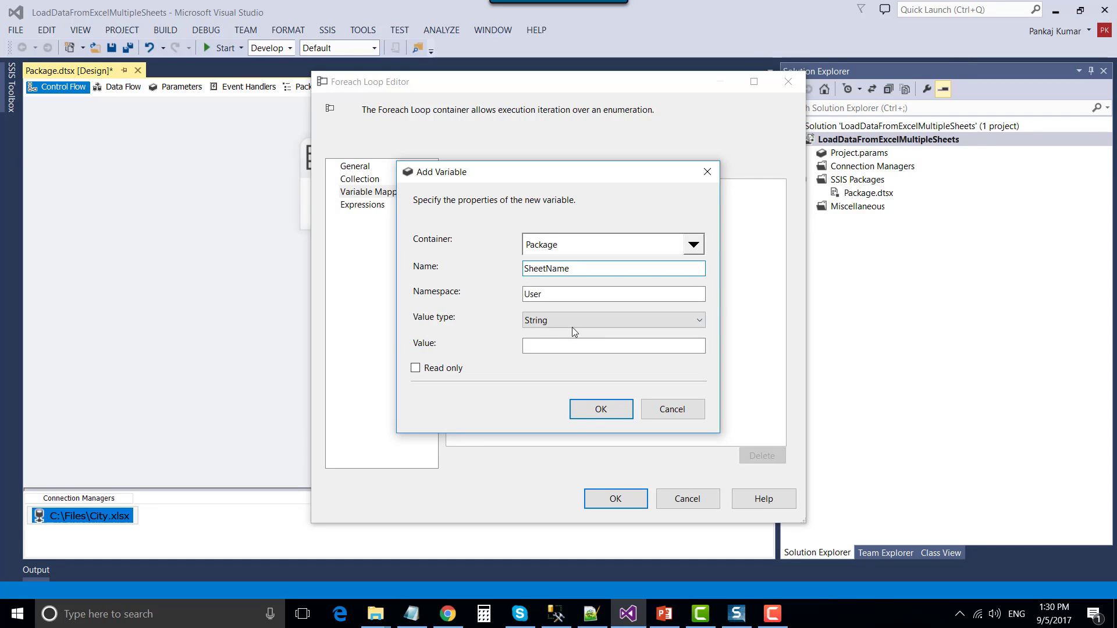
left_click(574, 346)
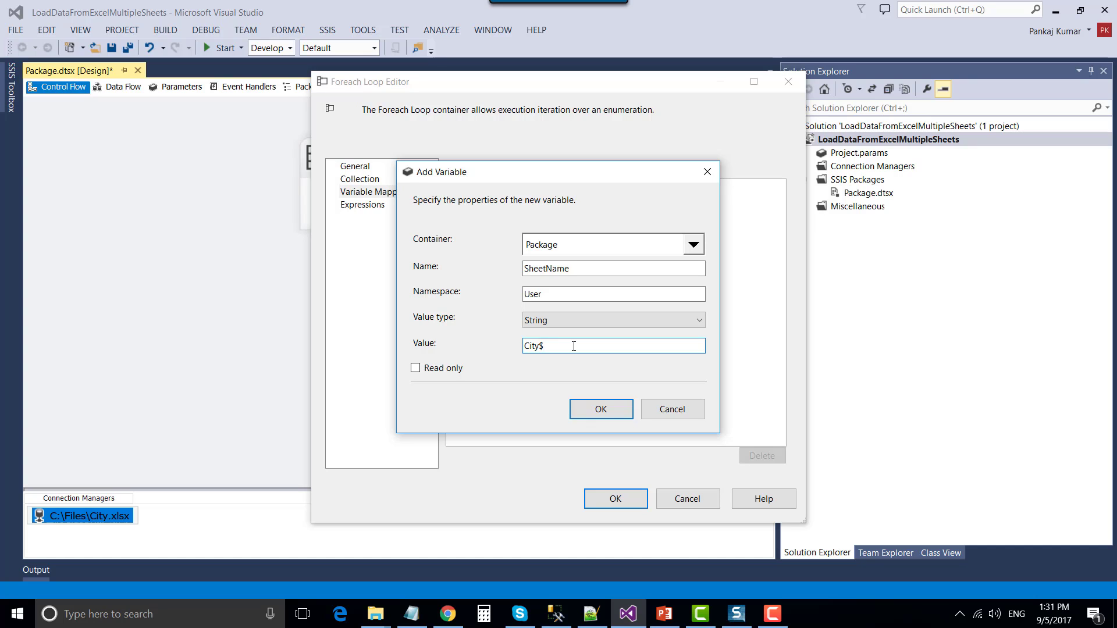
left_click_drag(547, 350, 529, 351)
left_click(581, 343)
left_click(611, 413)
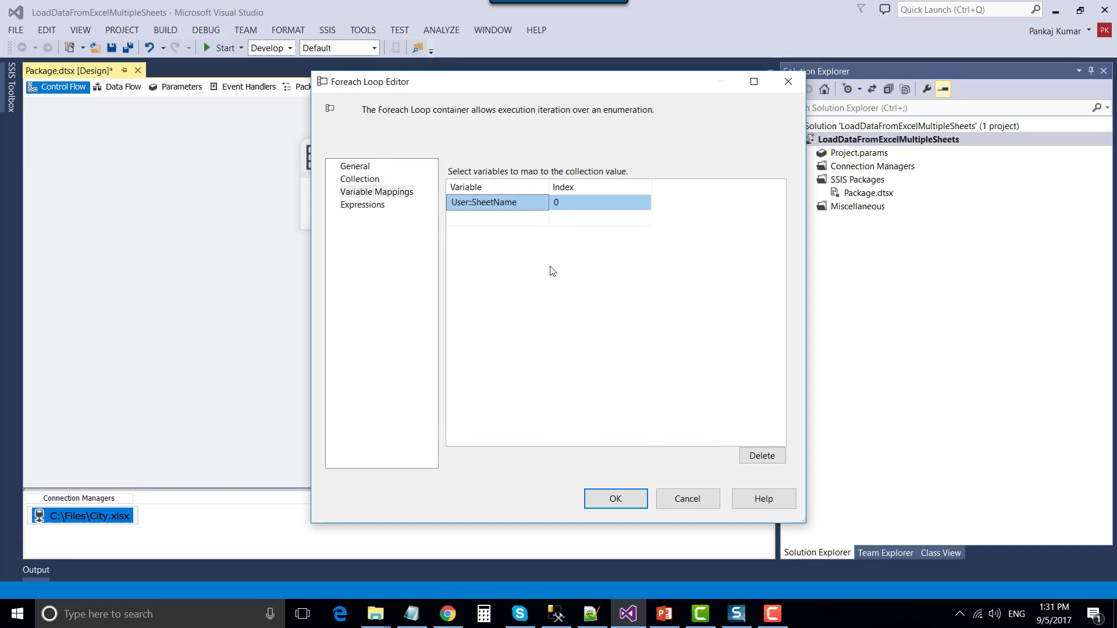
Set the index of the User::SheetName mapping to 2 and save the Foreach Loop settings
left_click(575, 205)
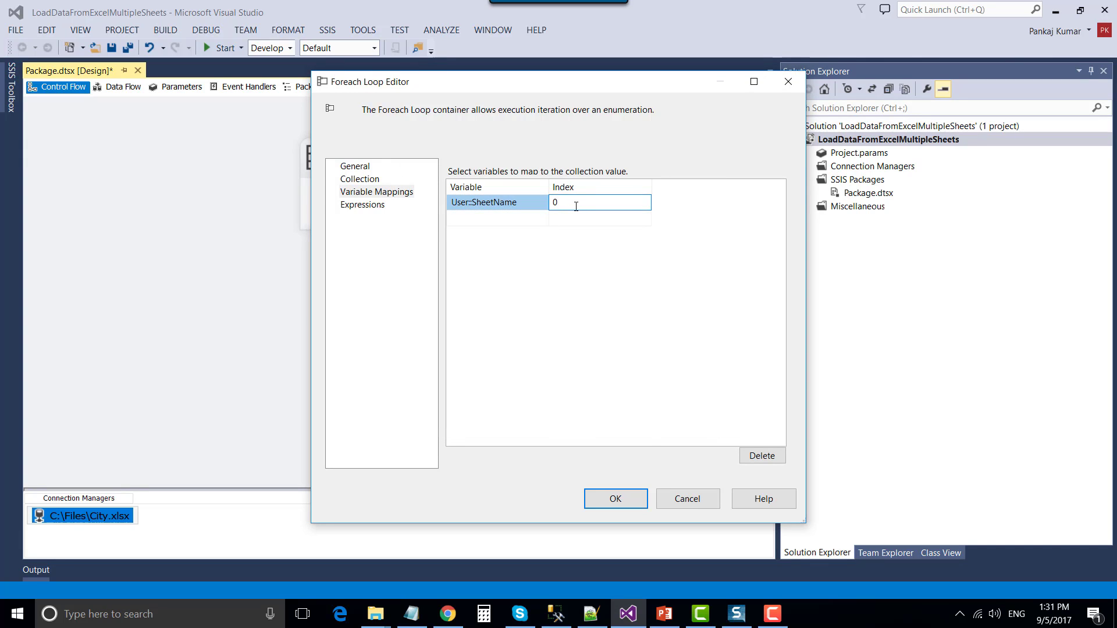
key("Return")
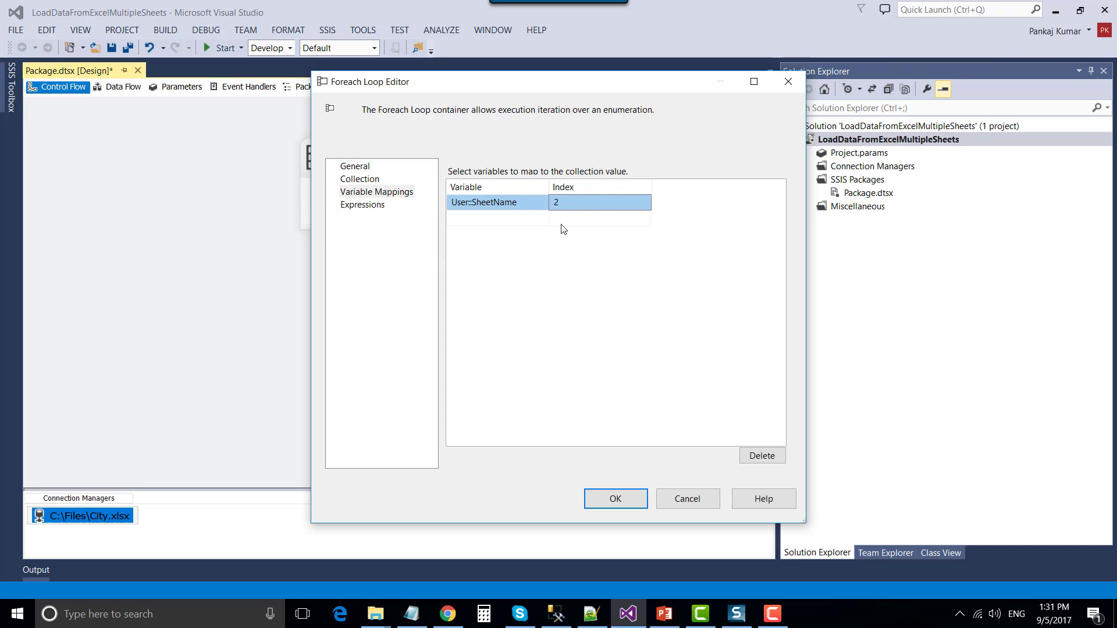
left_click(615, 499)
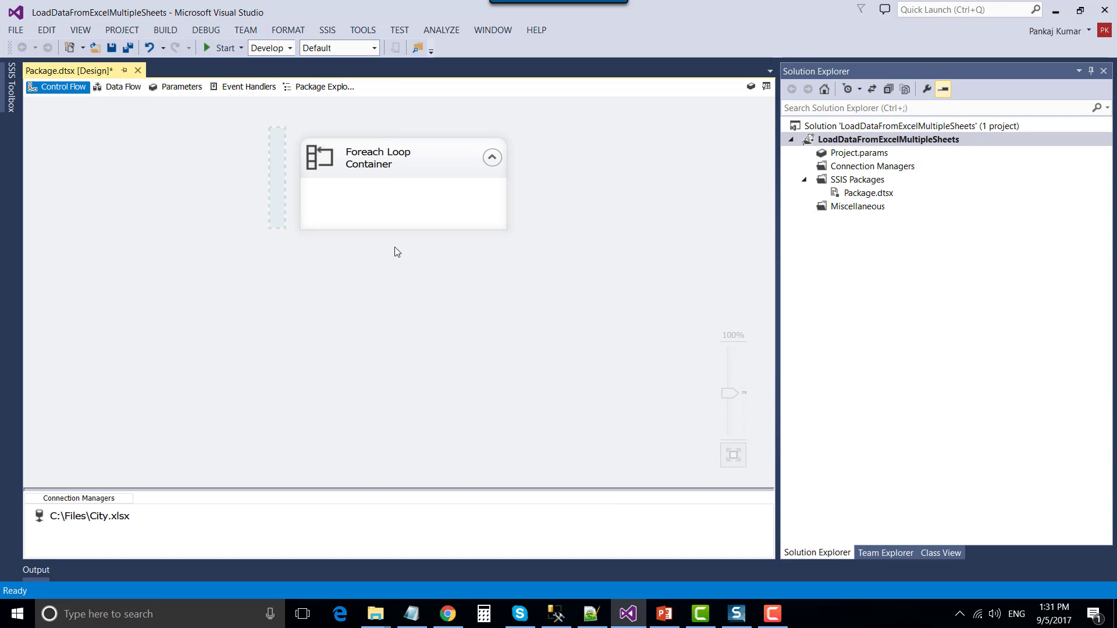
Add a Data Flow Task inside the Foreach Loop Container and open its data flow for editing
left_click(396, 204)
left_click(585, 248)
left_click(766, 86)
left_click_drag(123, 103, 325, 190)
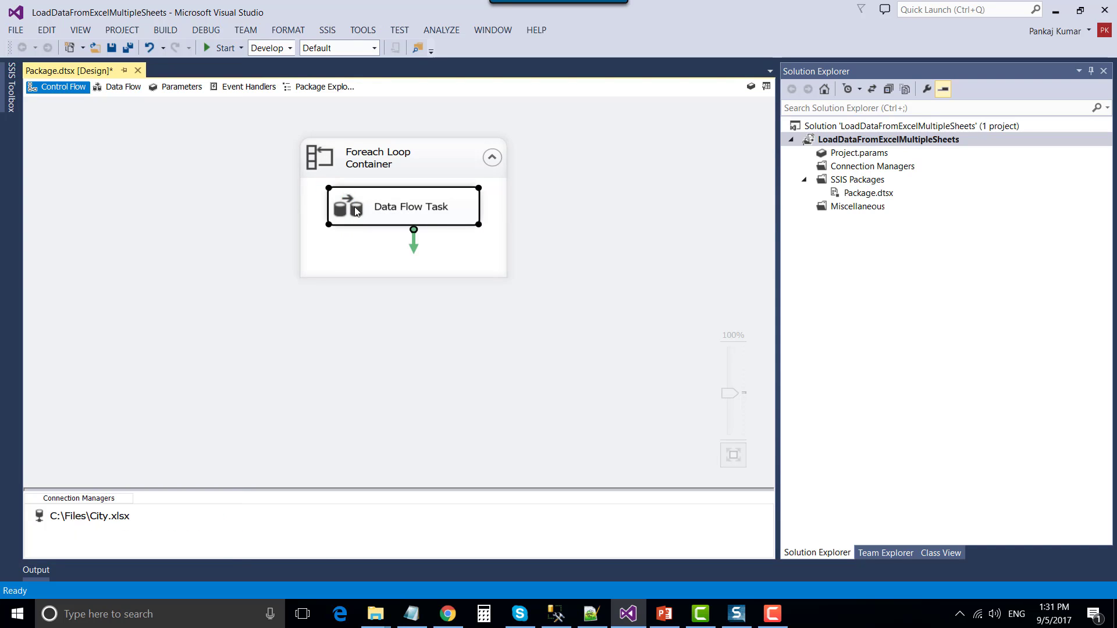
double_click(354, 207)
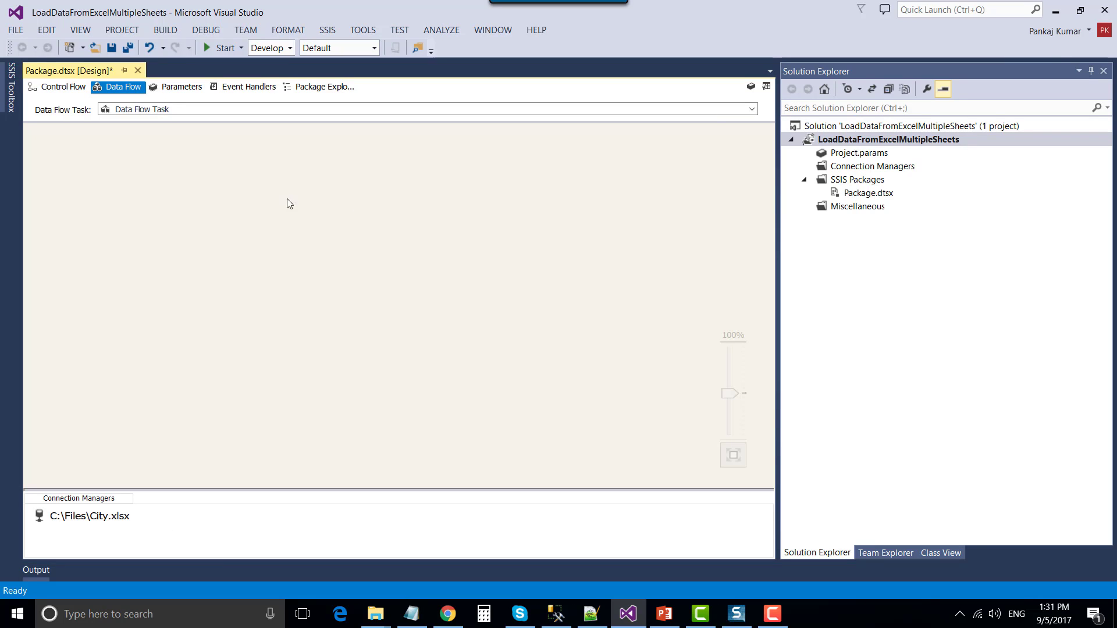
Add an Excel Source to the empty data flow
left_click(11, 88)
scroll(73, 229, "down", 10)
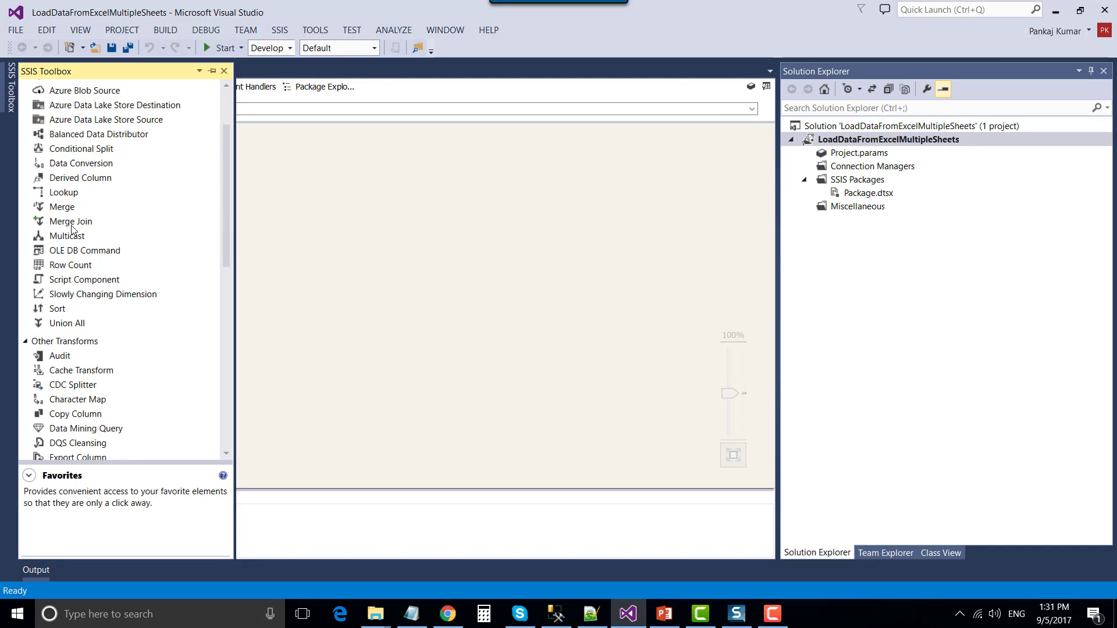
left_click(88, 217)
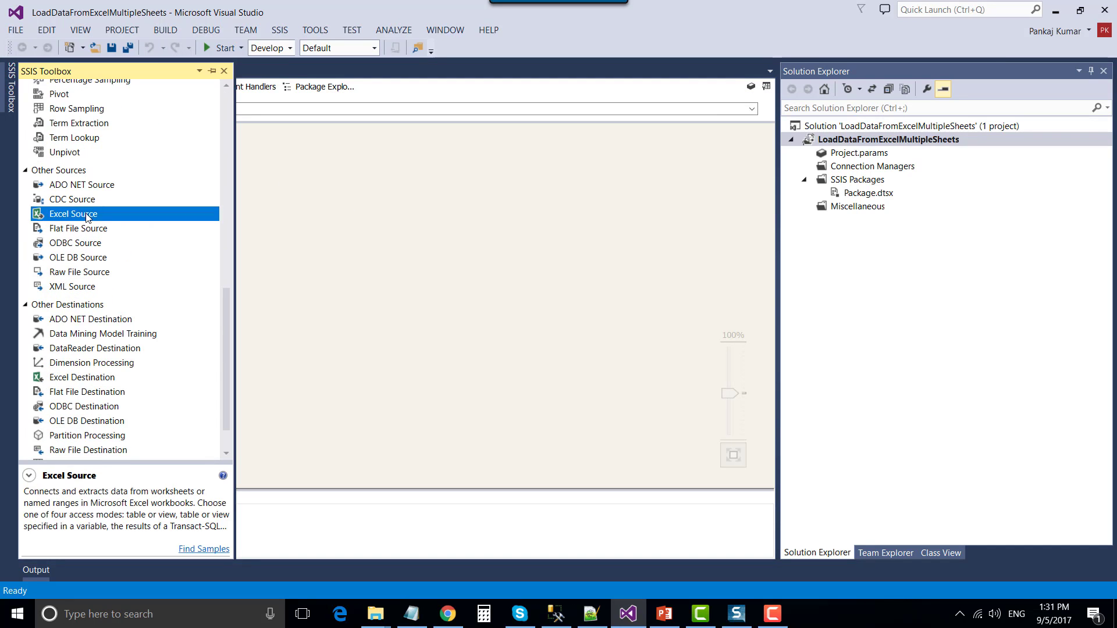
left_click_drag(70, 220, 346, 187)
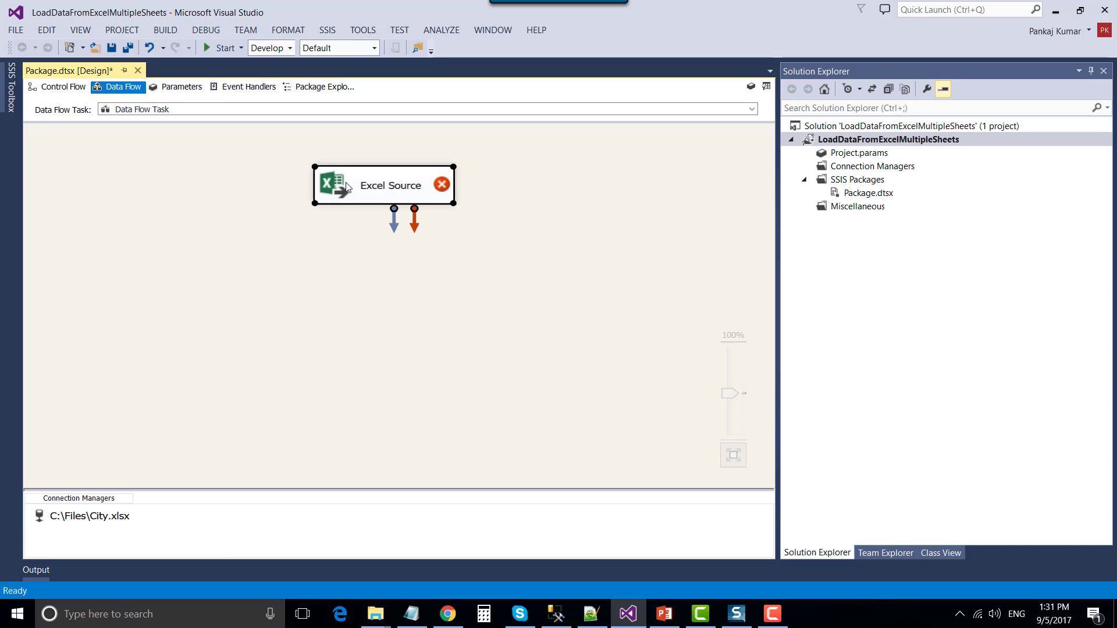
Create an Excel connection for the Excel Source to C:\Files\City.xlsx, using Microsoft Excel 2007 with column names in the first row
right_click(347, 187)
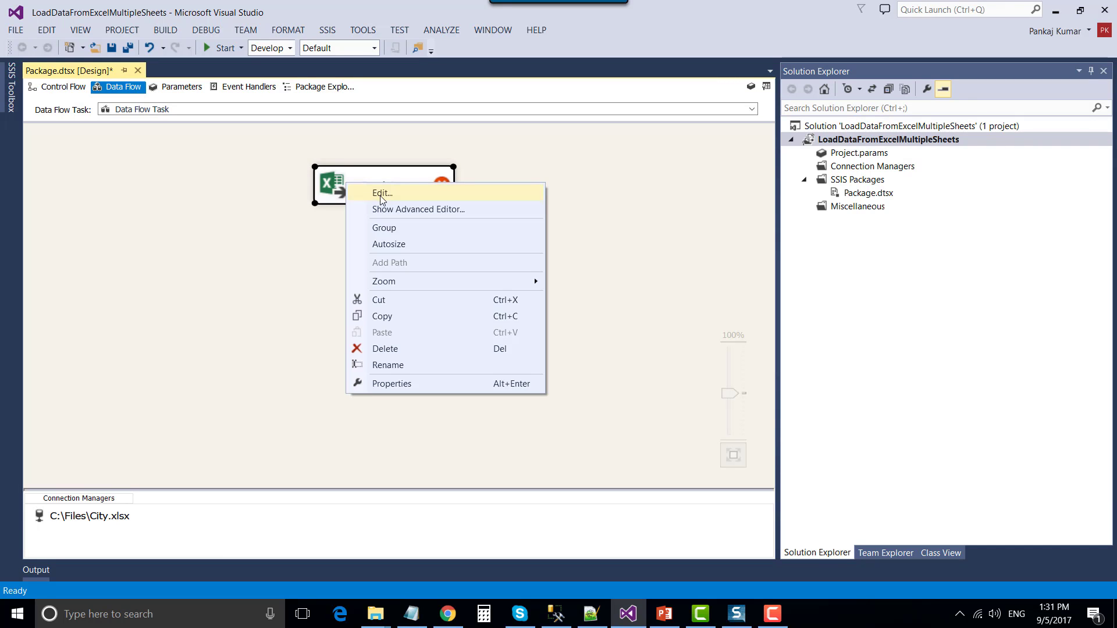
left_click(379, 197)
left_click(783, 217)
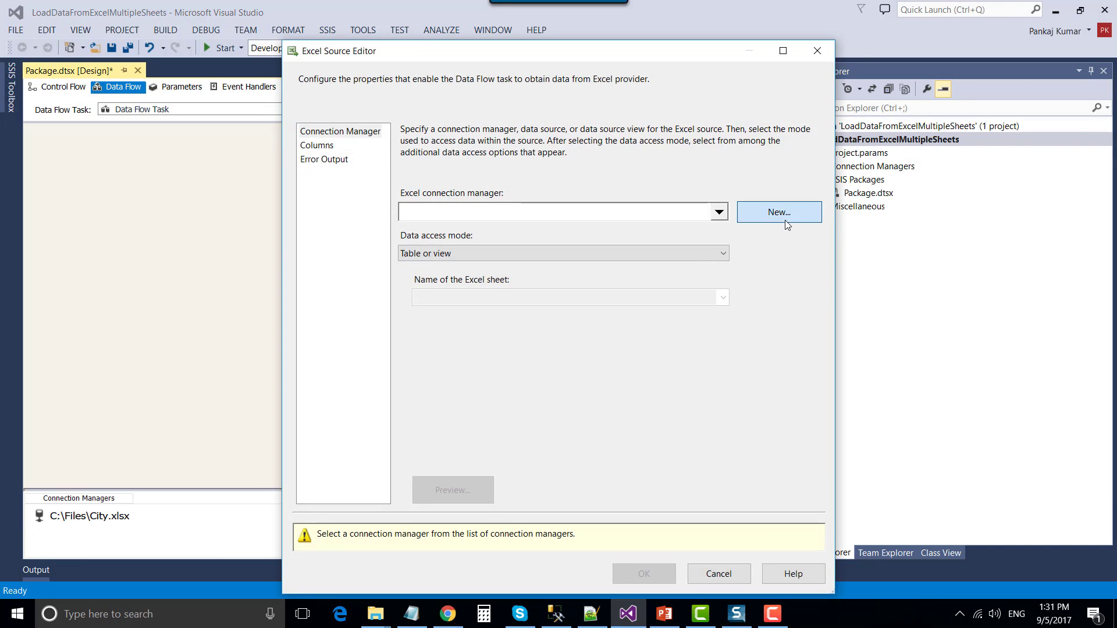
left_click(740, 273)
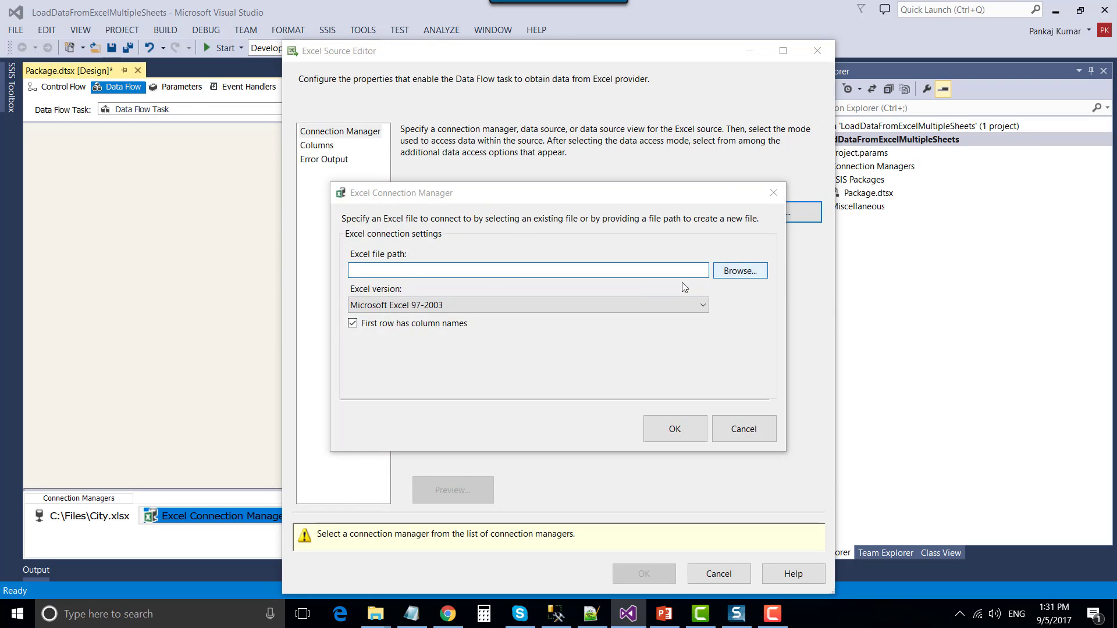
left_click(504, 326)
left_click(764, 534)
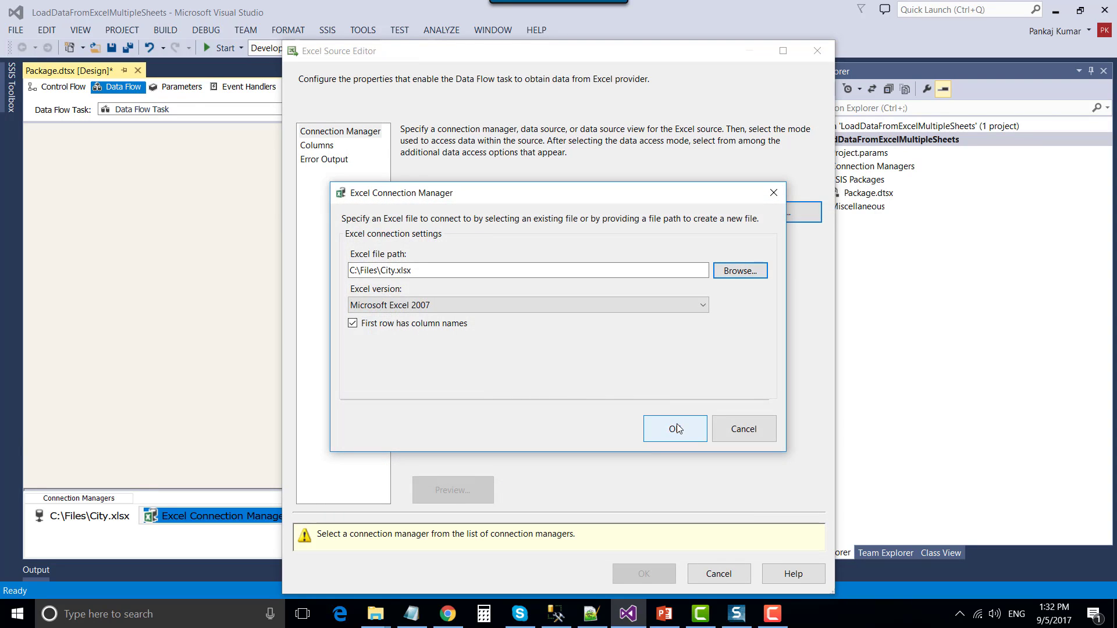
left_click(674, 425)
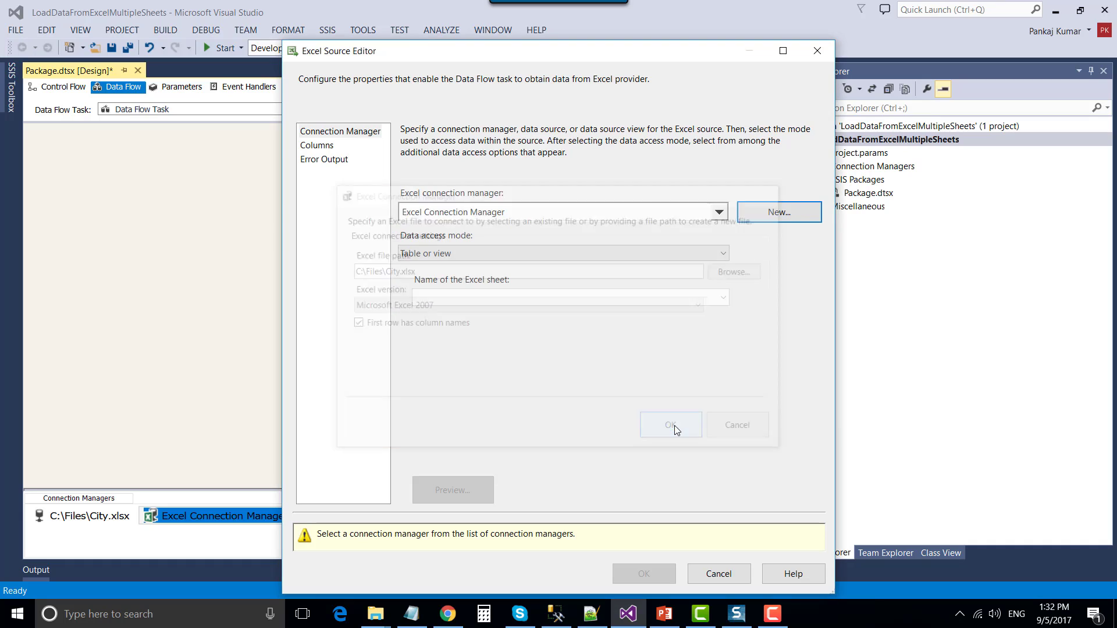
Set the source's data access mode to Table name or view name variable with User::SheetName, then review its columns and save
left_click(475, 253)
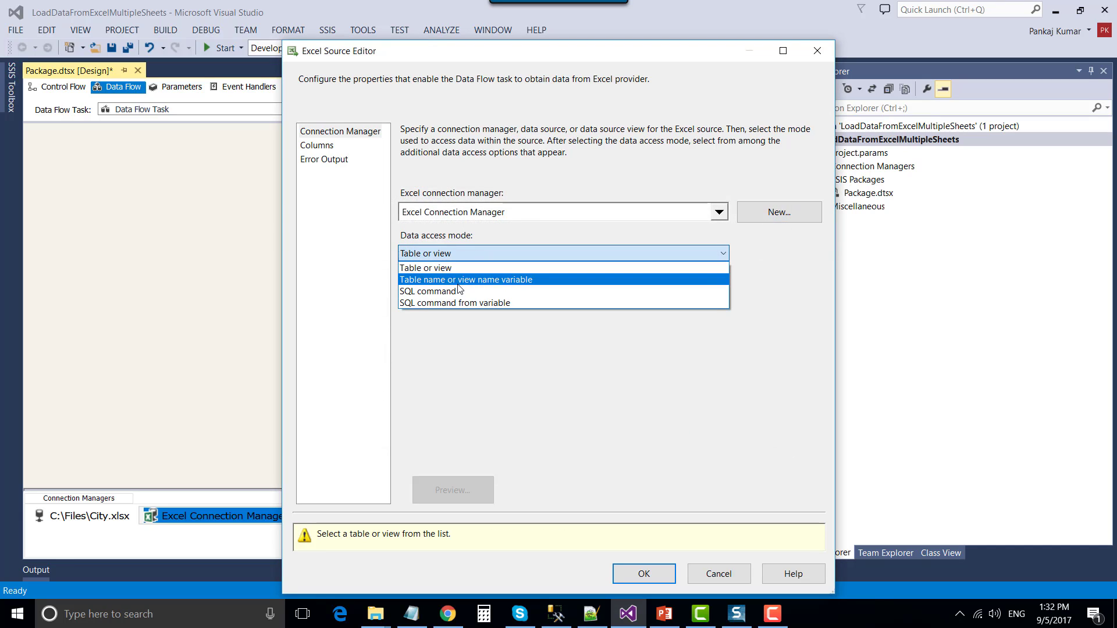
left_click(517, 282)
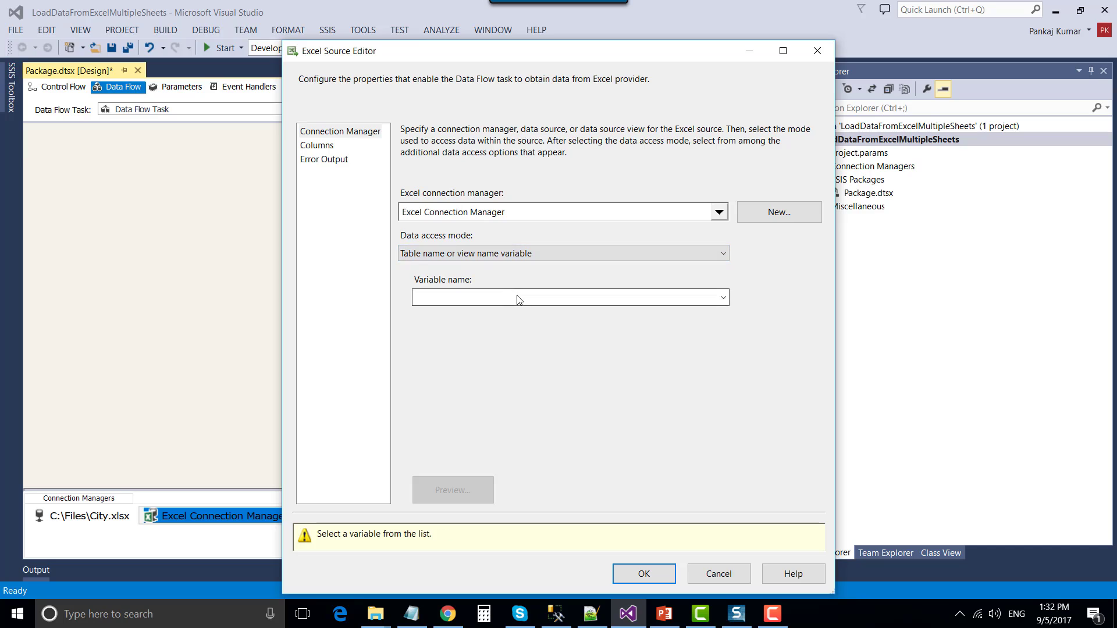
left_click(570, 300)
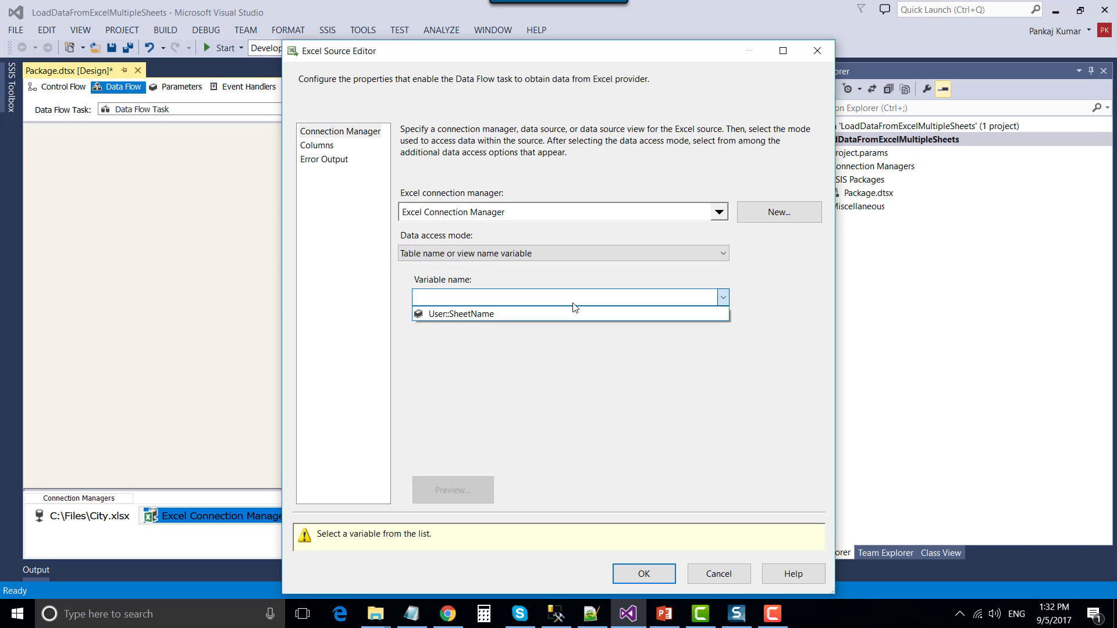
left_click(557, 315)
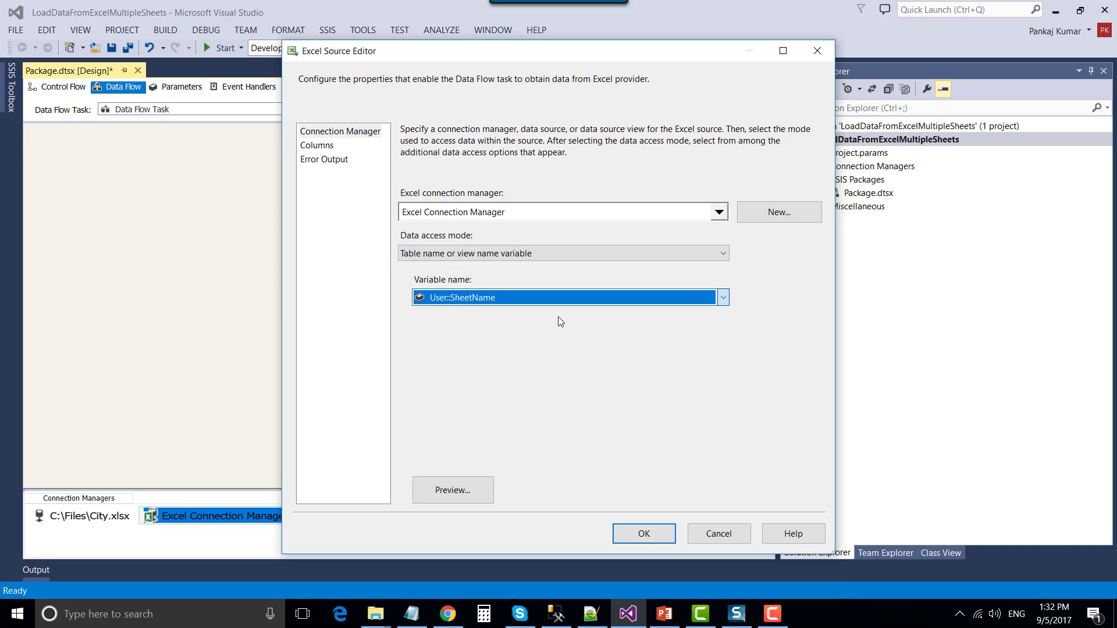
left_click(308, 151)
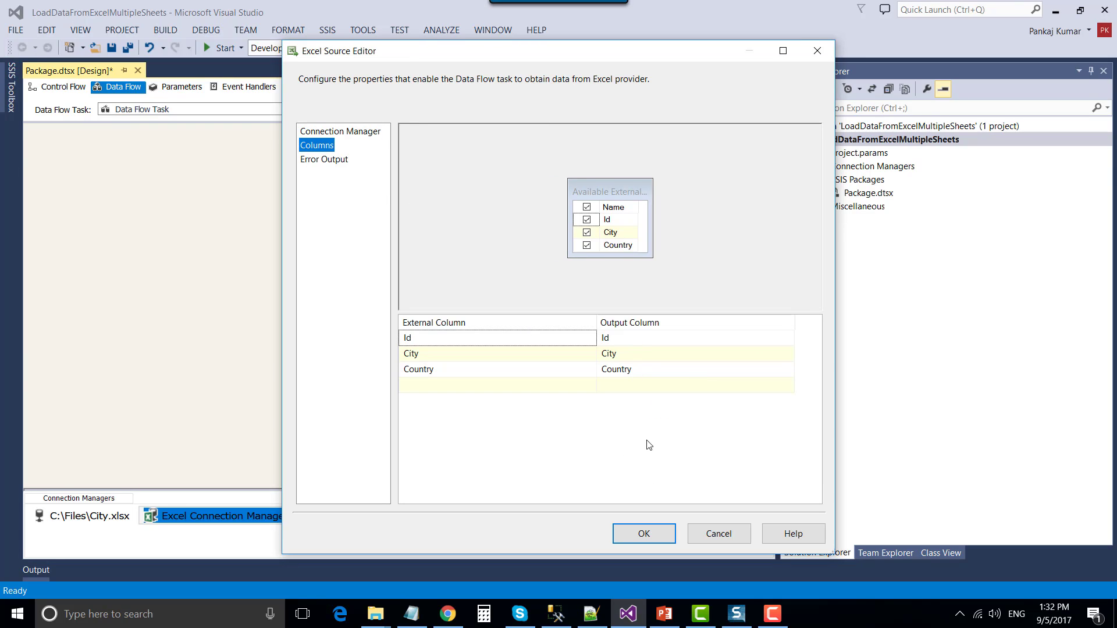
left_click(644, 533)
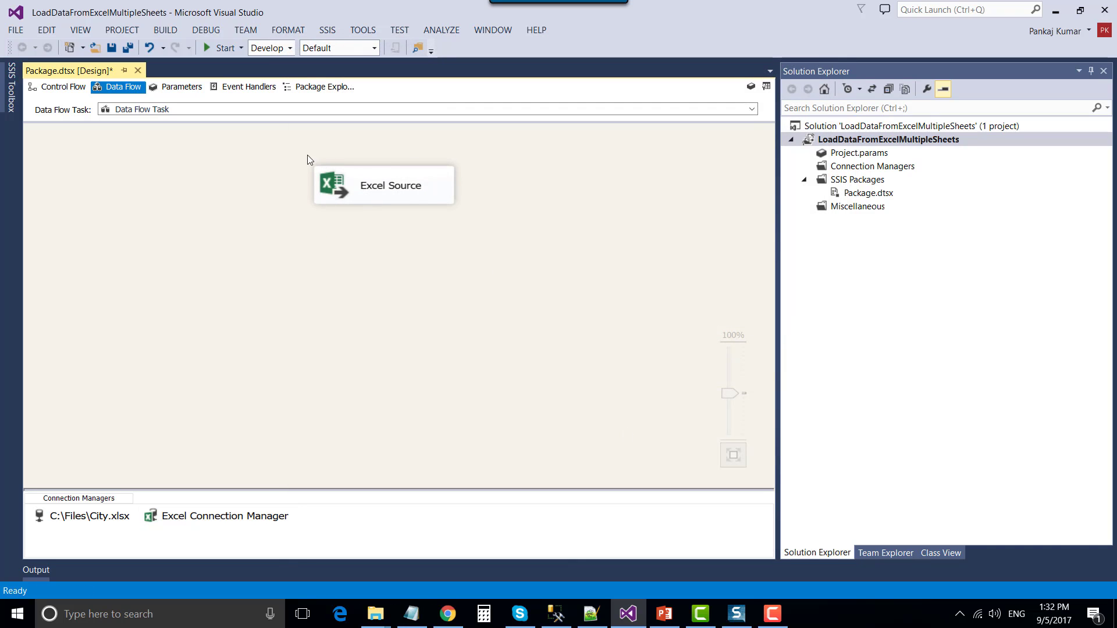
Add an OLE DB Destination below the Excel Source and connect the source's data output to it
left_click_drag(307, 155, 506, 257)
left_click(766, 87)
scroll(134, 213, "down", 1)
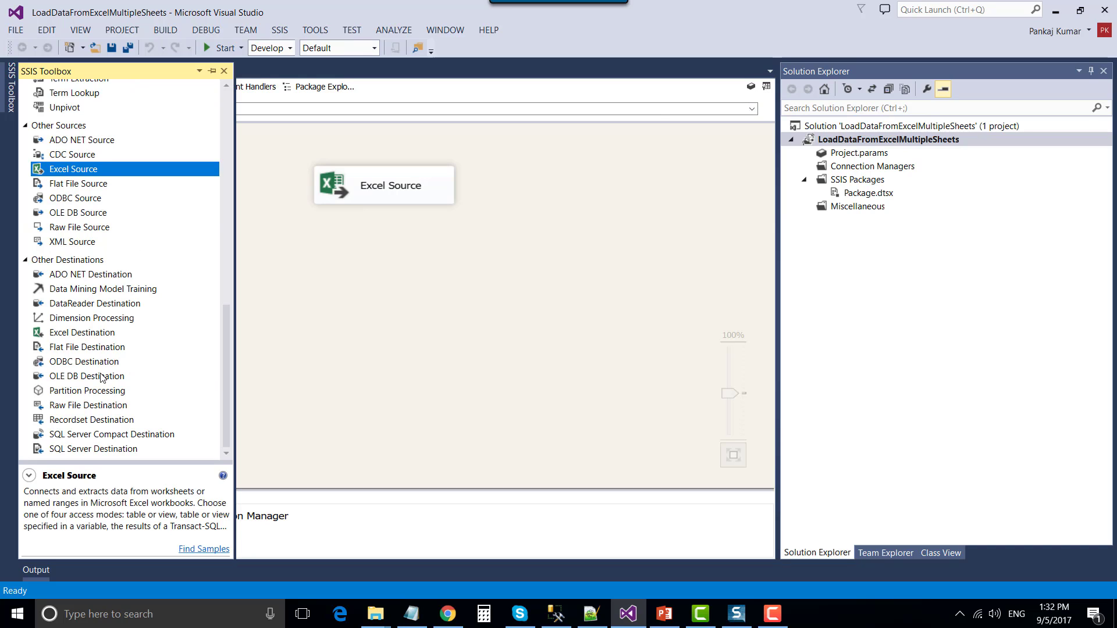
left_click_drag(108, 377, 326, 308)
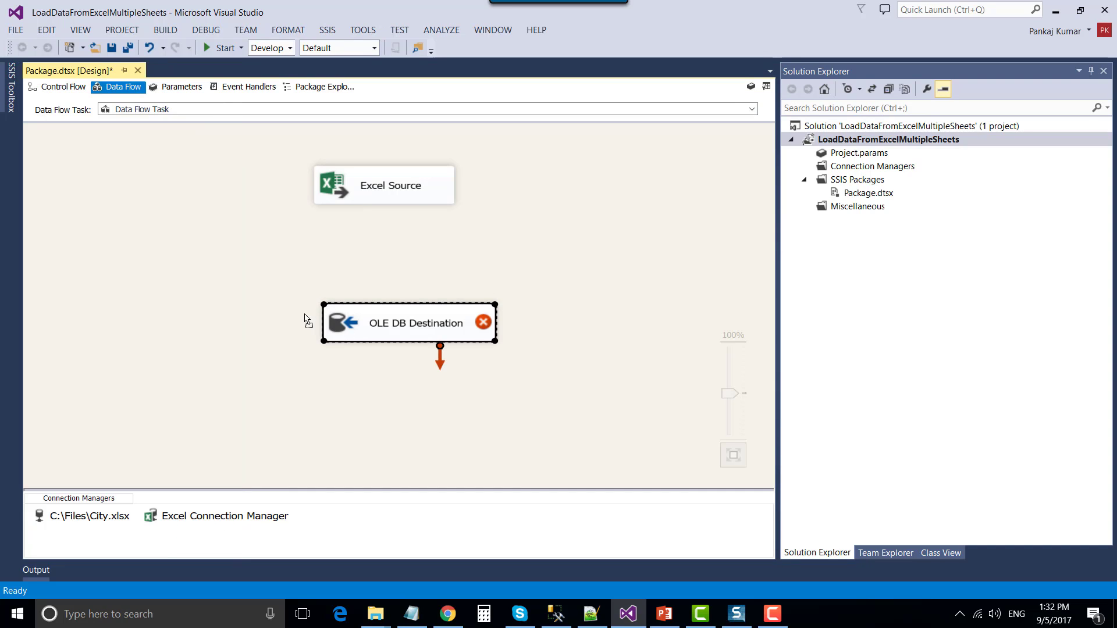
left_click(372, 192)
left_click_drag(394, 229, 401, 321)
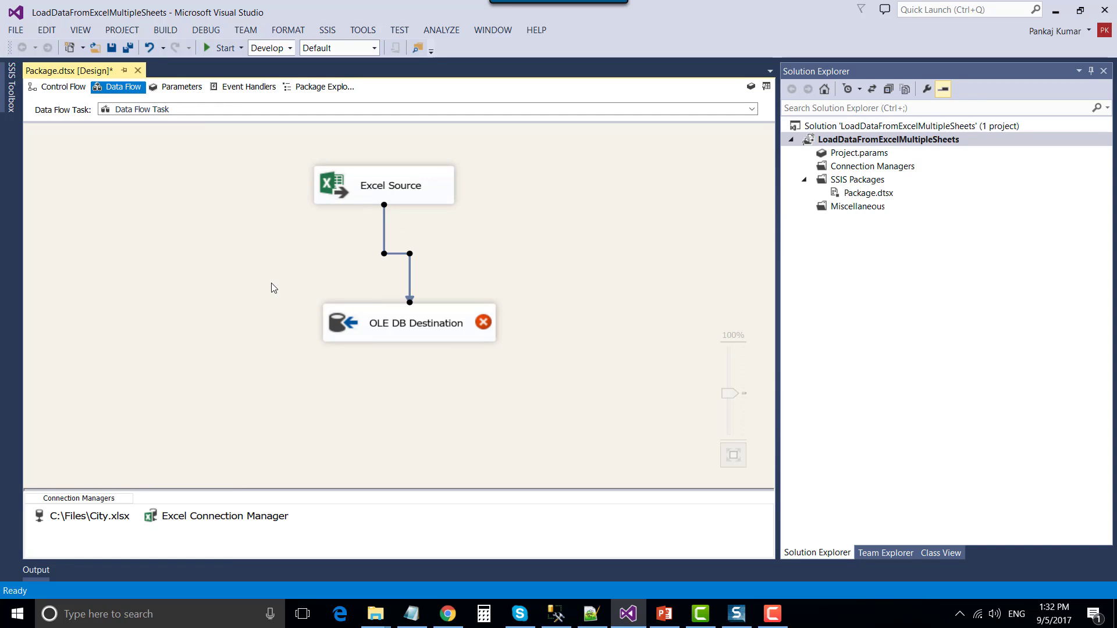
left_click(617, 254)
Switch to SQL Server Management Studio and run the SELECT TOP 1000 query on the ExcelMultipleSheet table
left_click(556, 614)
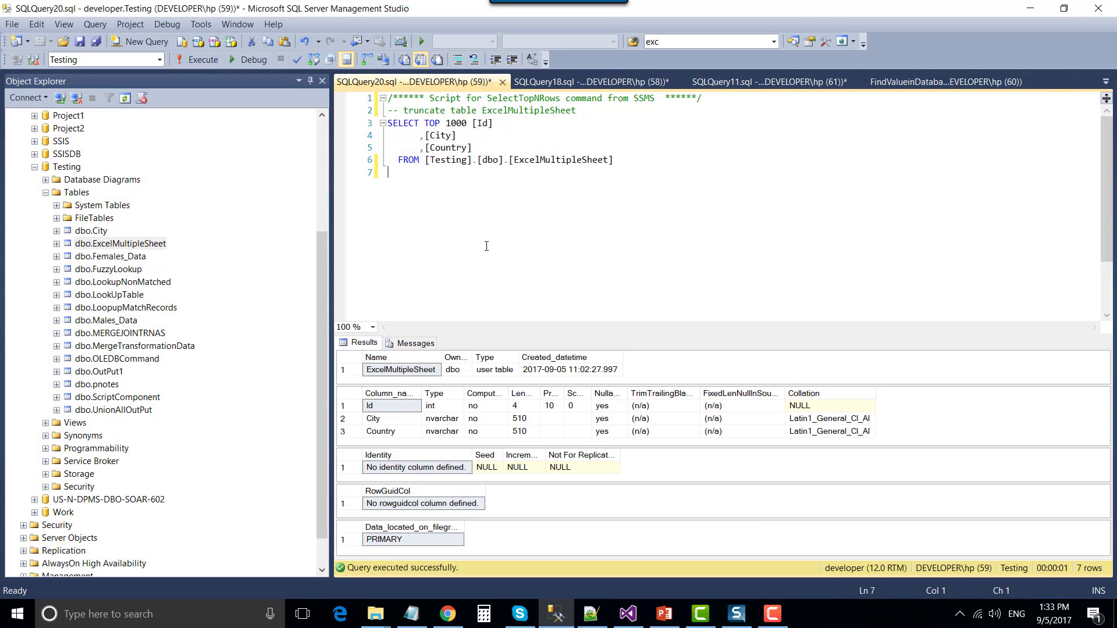
left_click_drag(630, 165, 424, 138)
left_click(545, 173)
left_click_drag(629, 161, 389, 125)
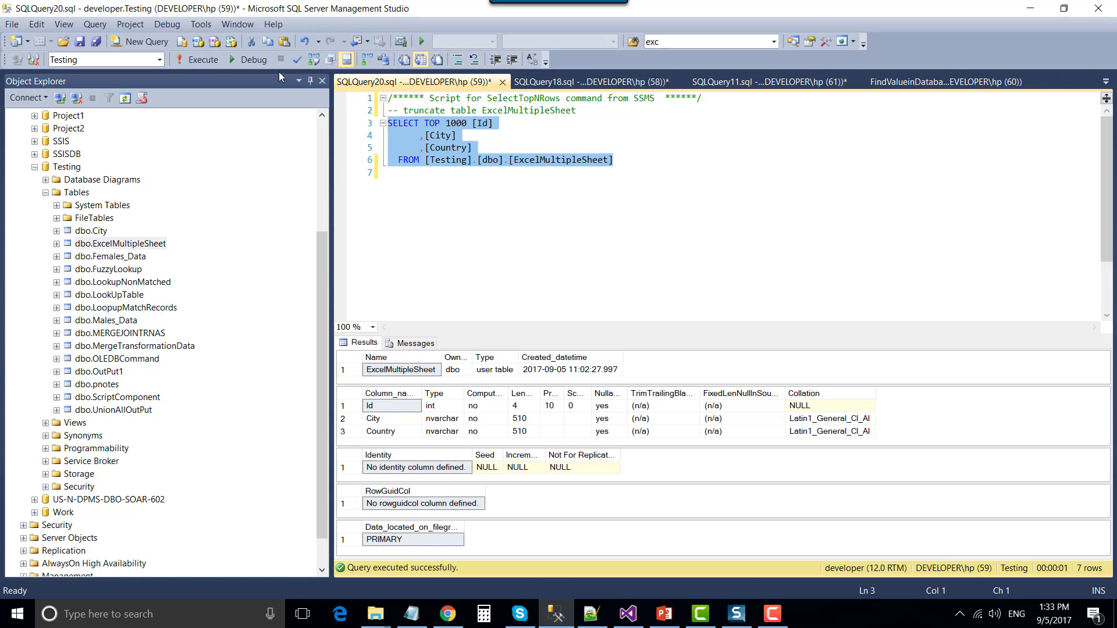
left_click(201, 58)
left_click(460, 172)
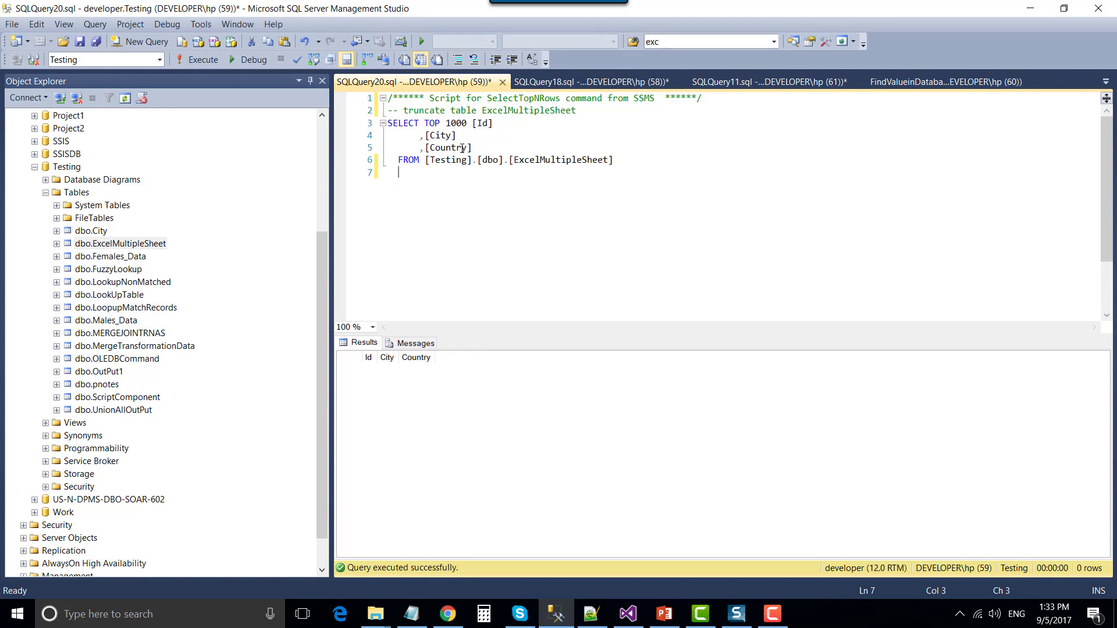
Rerun the ExcelMultipleSheet query in the Testing database and switch back to Visual Studio
left_click(65, 167)
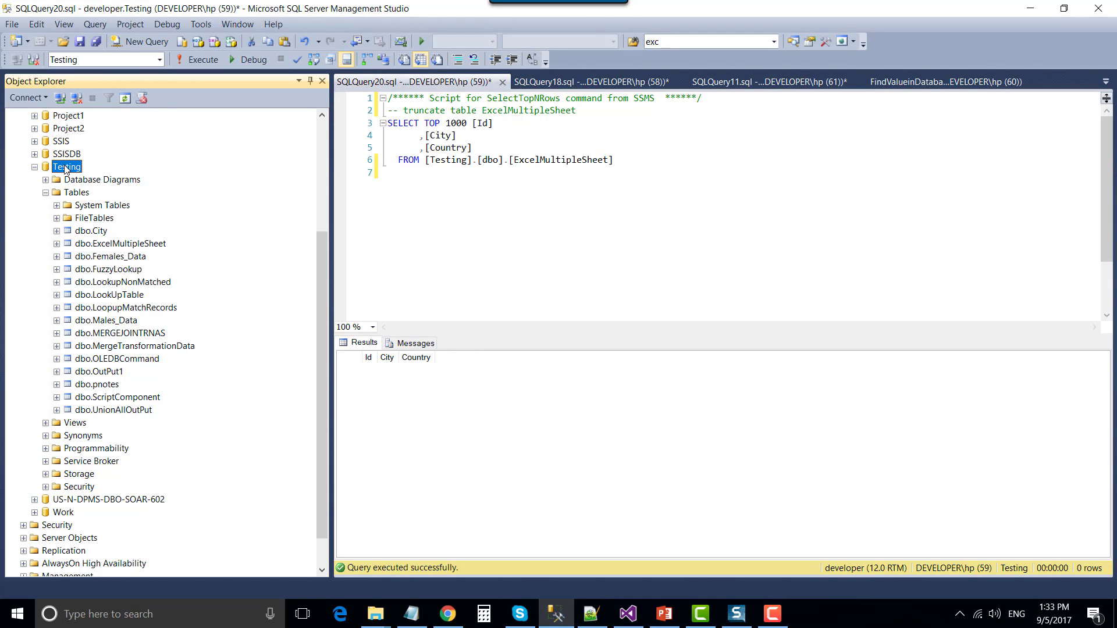
left_click(574, 225)
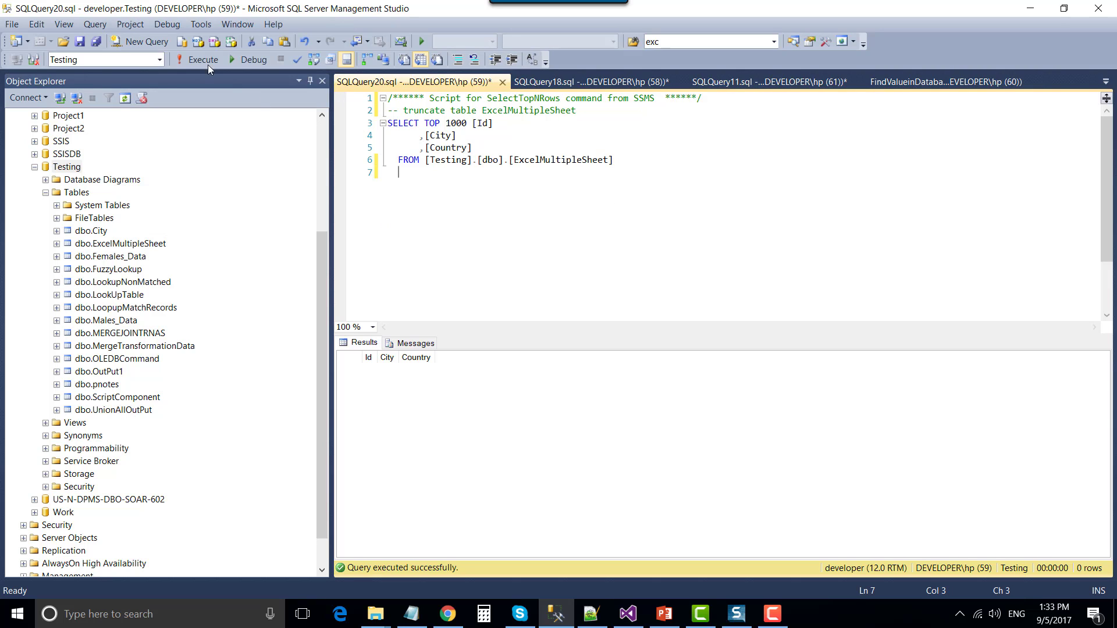
left_click(208, 64)
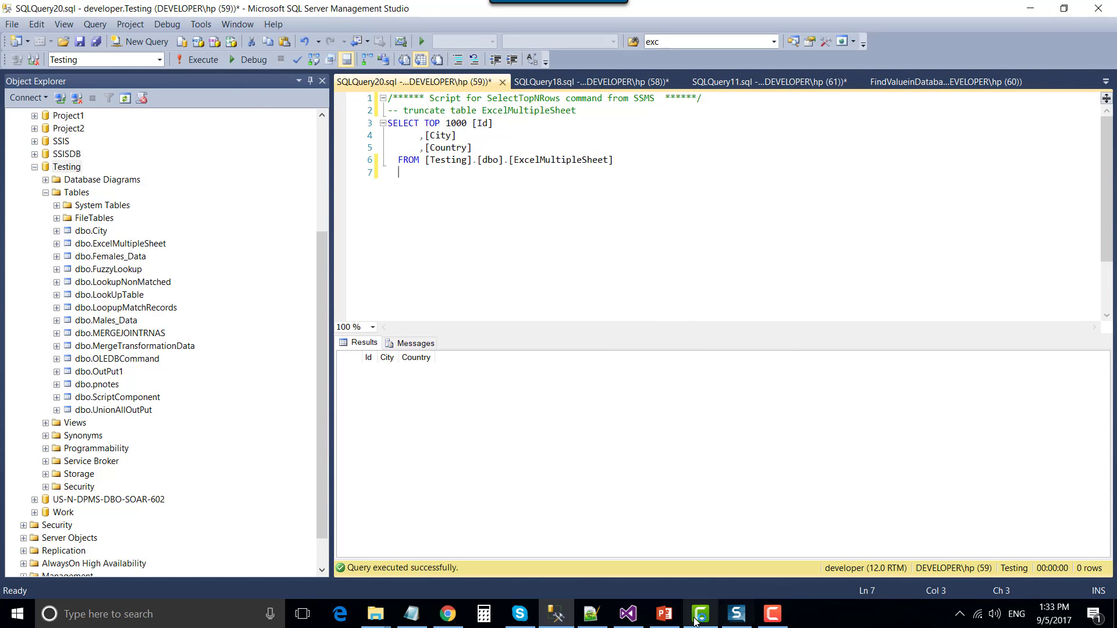
left_click(628, 614)
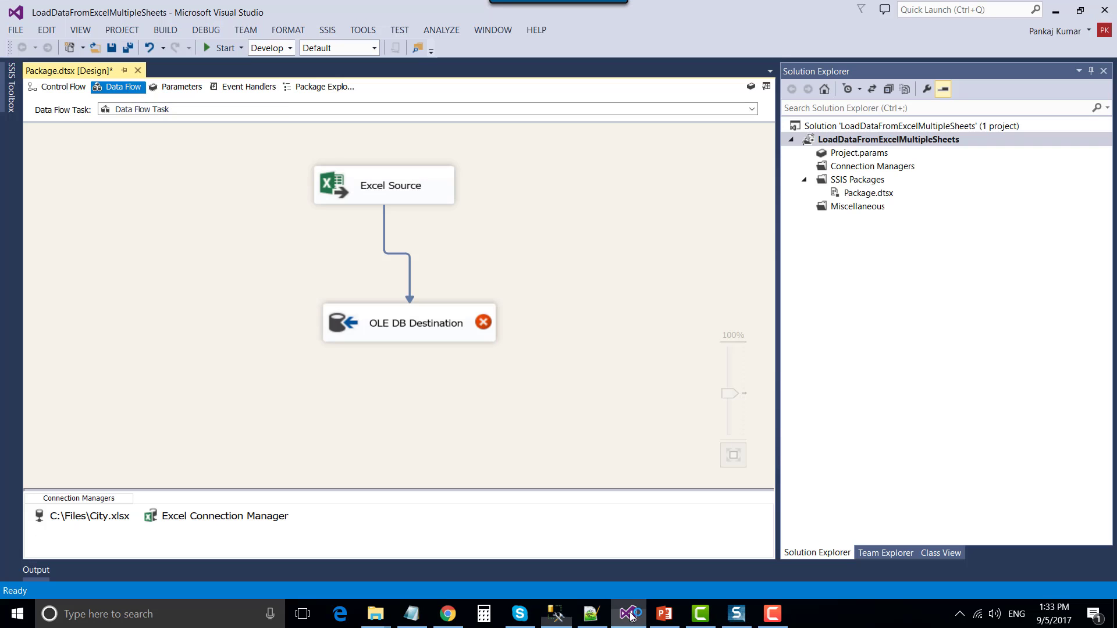
Open the OLE DB Destination's editor and create a connection for it to server developer, database Testing, using Windows Authentication
right_click(455, 330)
left_click(494, 334)
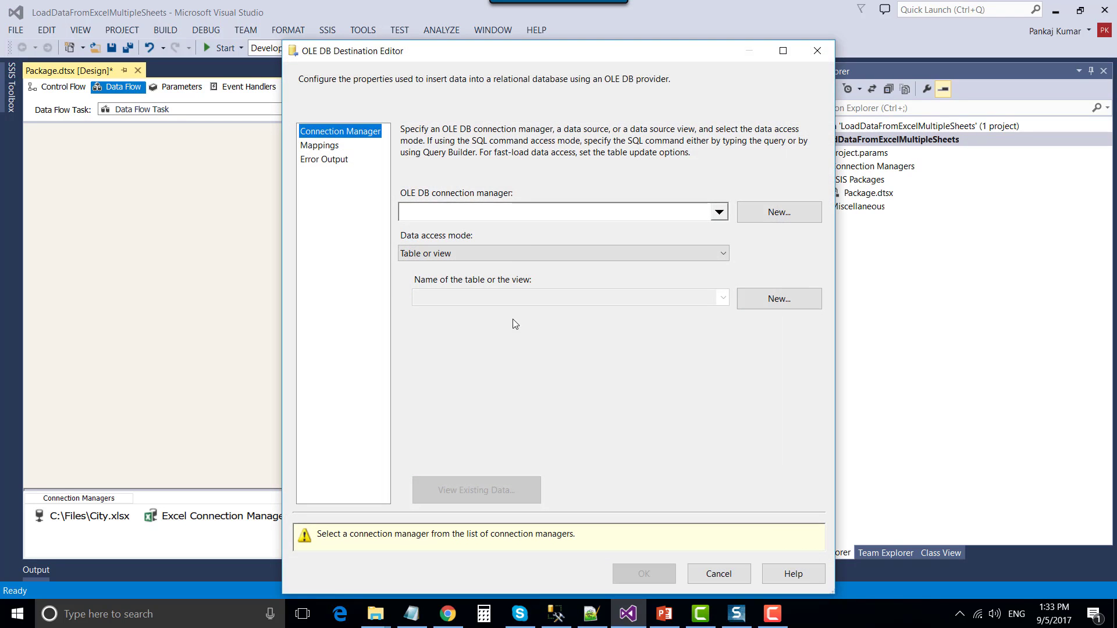
left_click(778, 213)
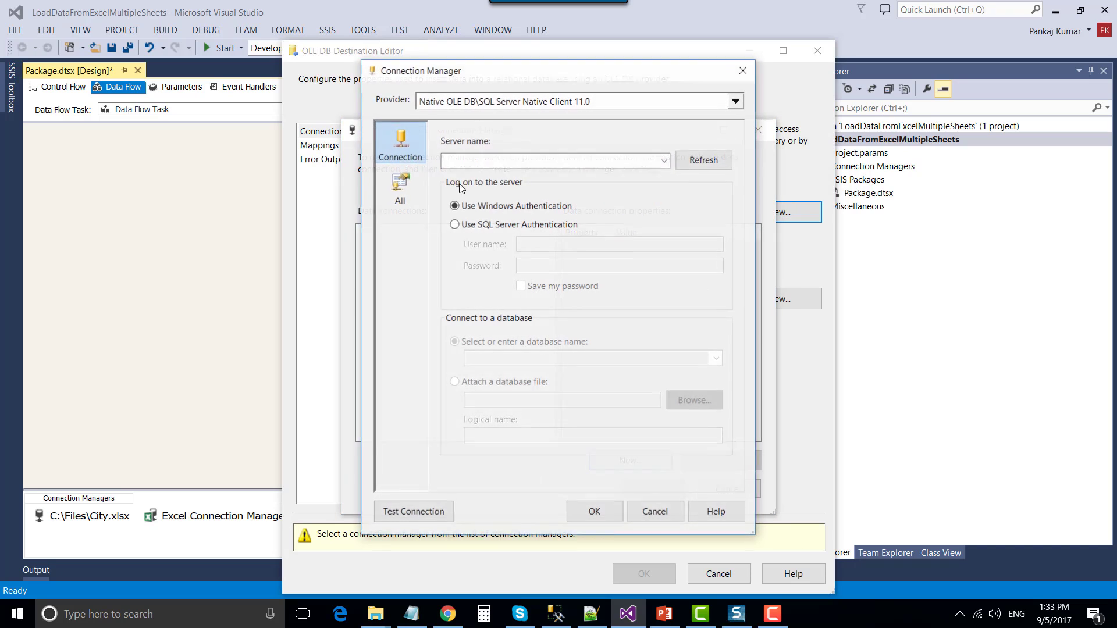
left_click(473, 160)
type("developer")
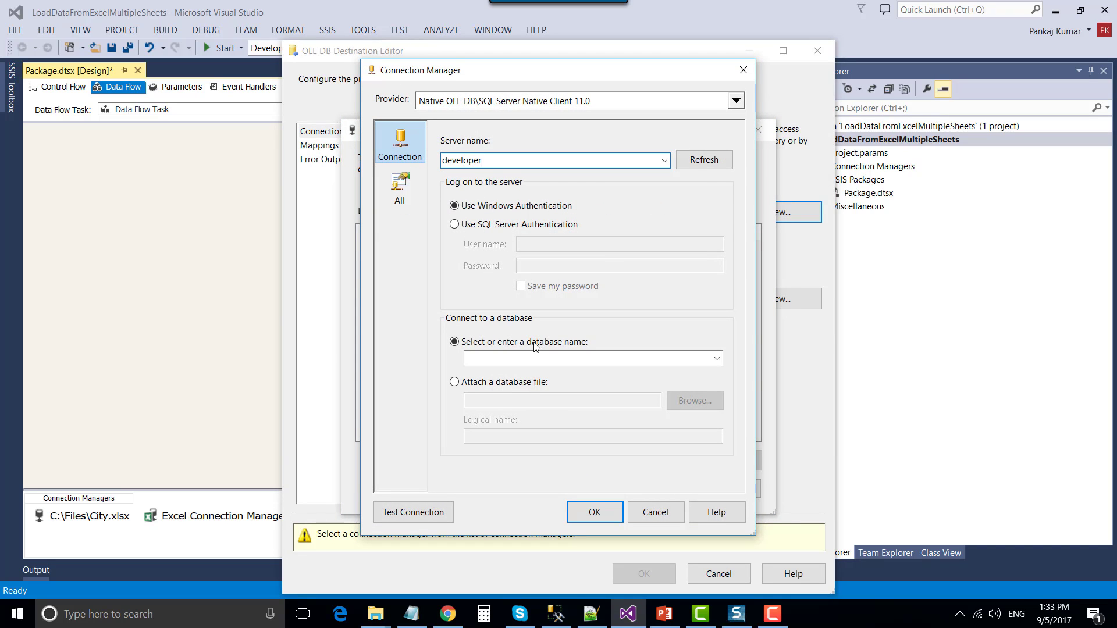
left_click(556, 358)
type("testing")
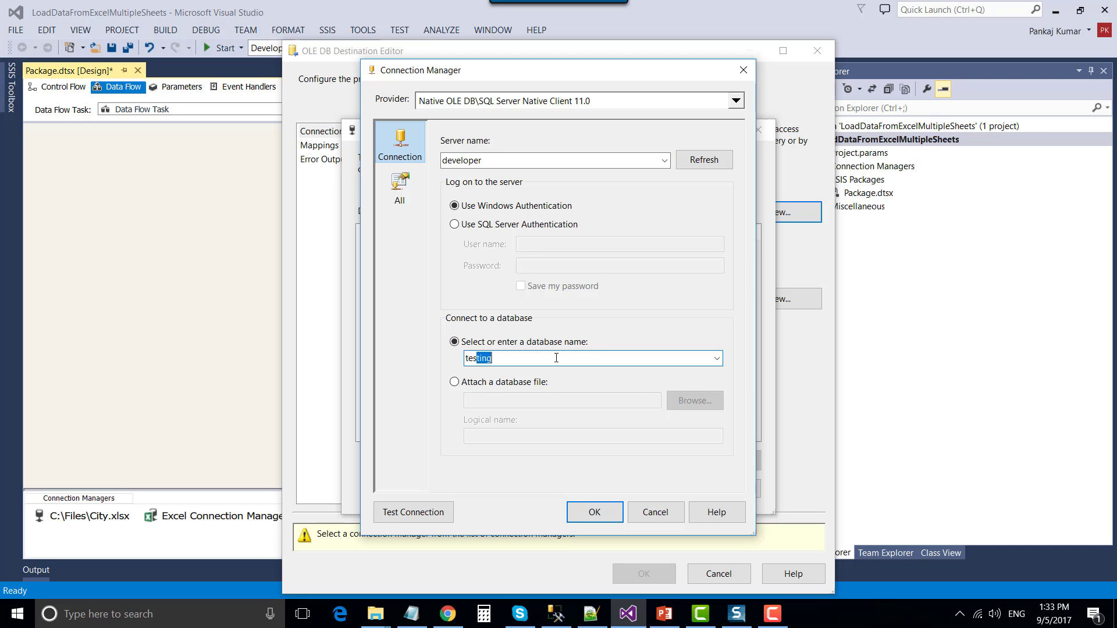
left_click(594, 512)
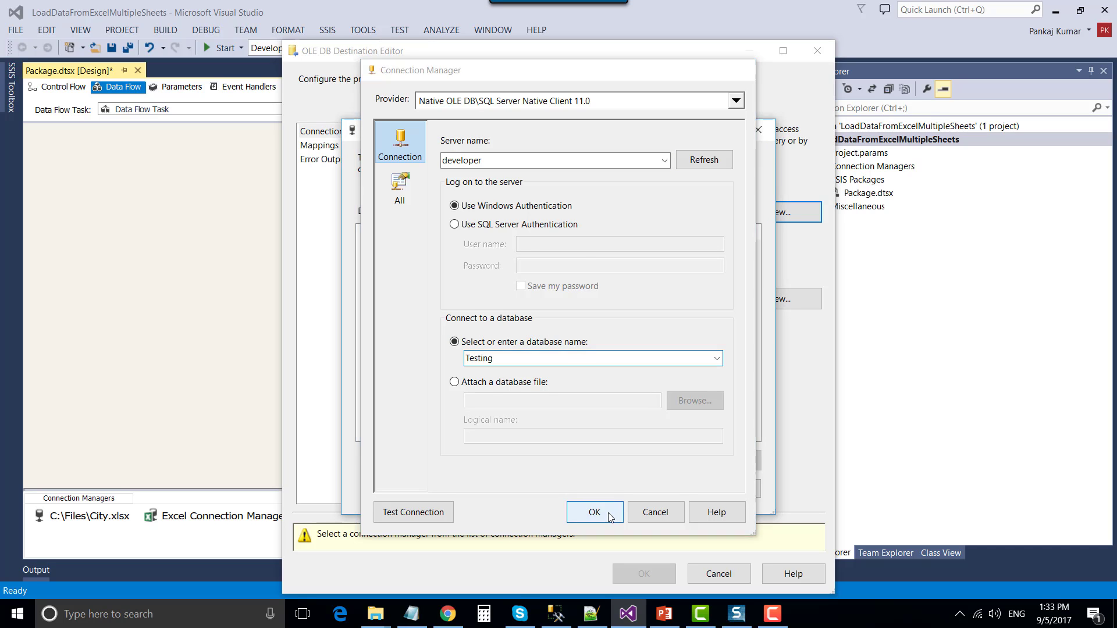
left_click(644, 491)
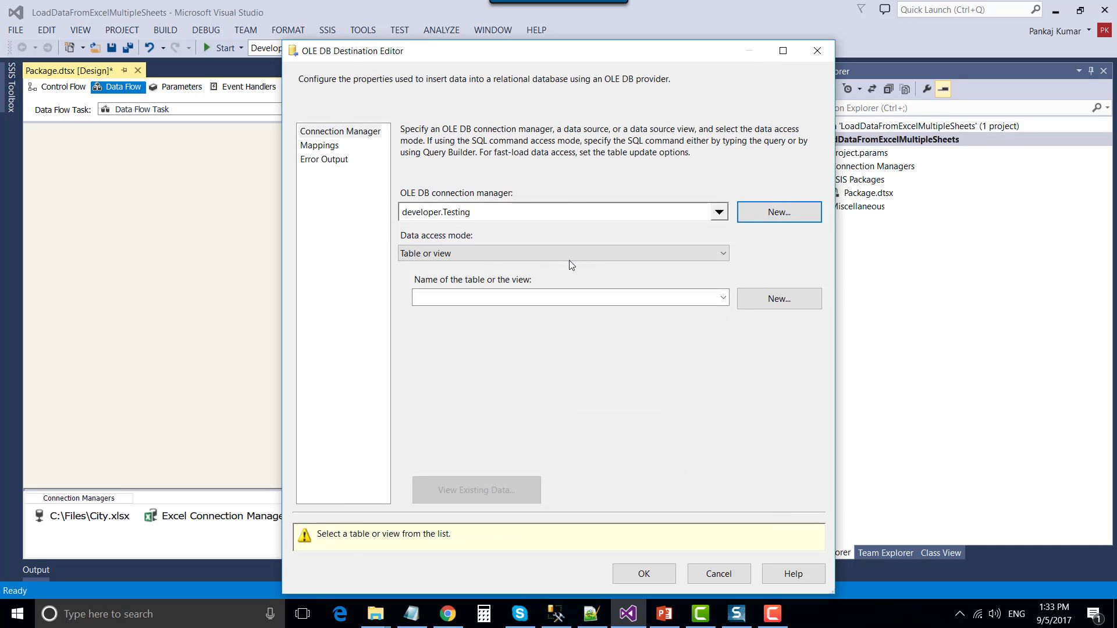
Set the destination to Table or view - fast load into [dbo].[ExcelMultipleSheet], map its Id, City and Country columns, and save
left_click(481, 255)
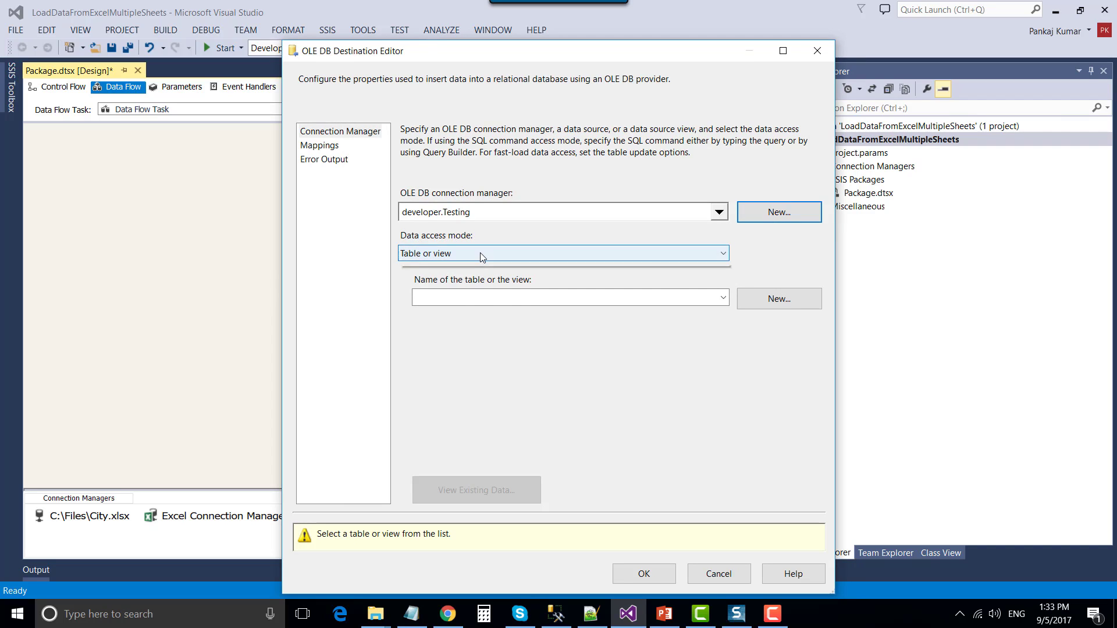
left_click(465, 285)
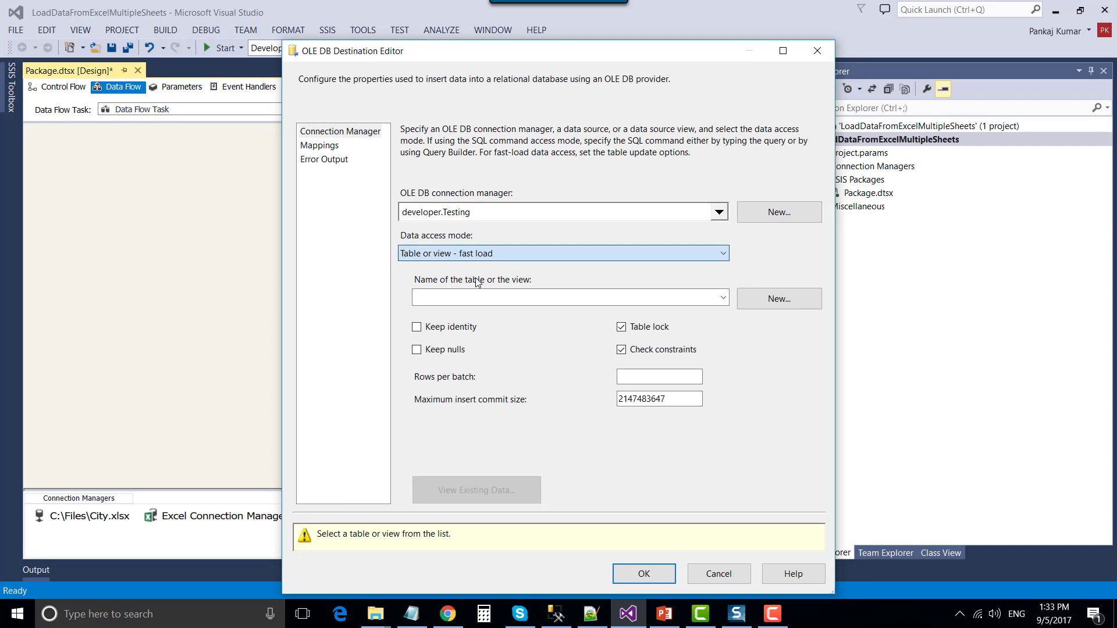
left_click(650, 300)
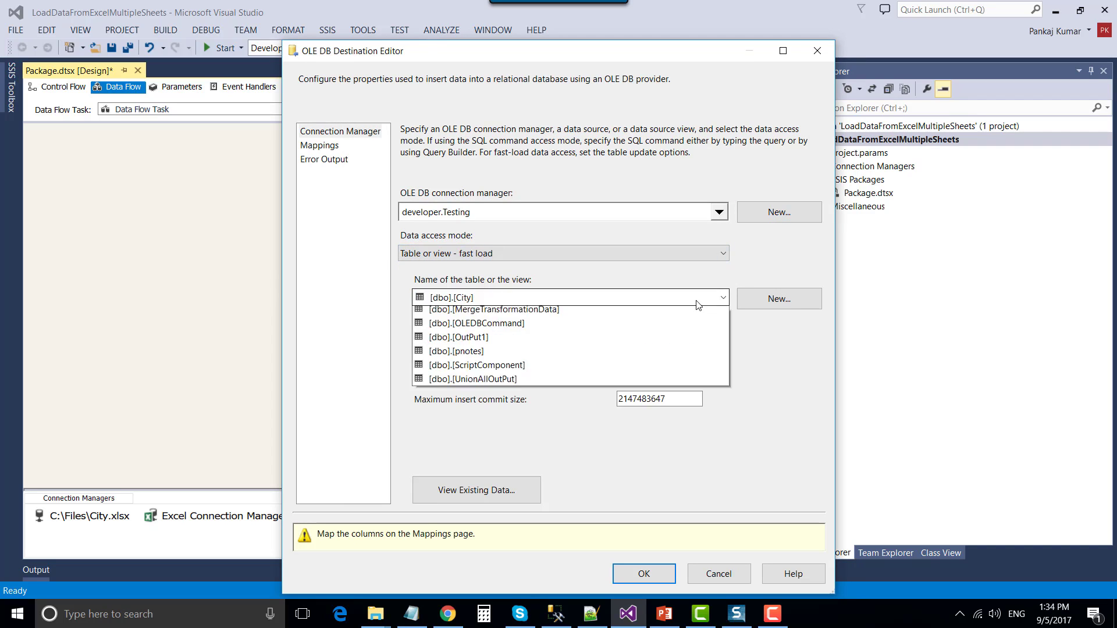
left_click(673, 330)
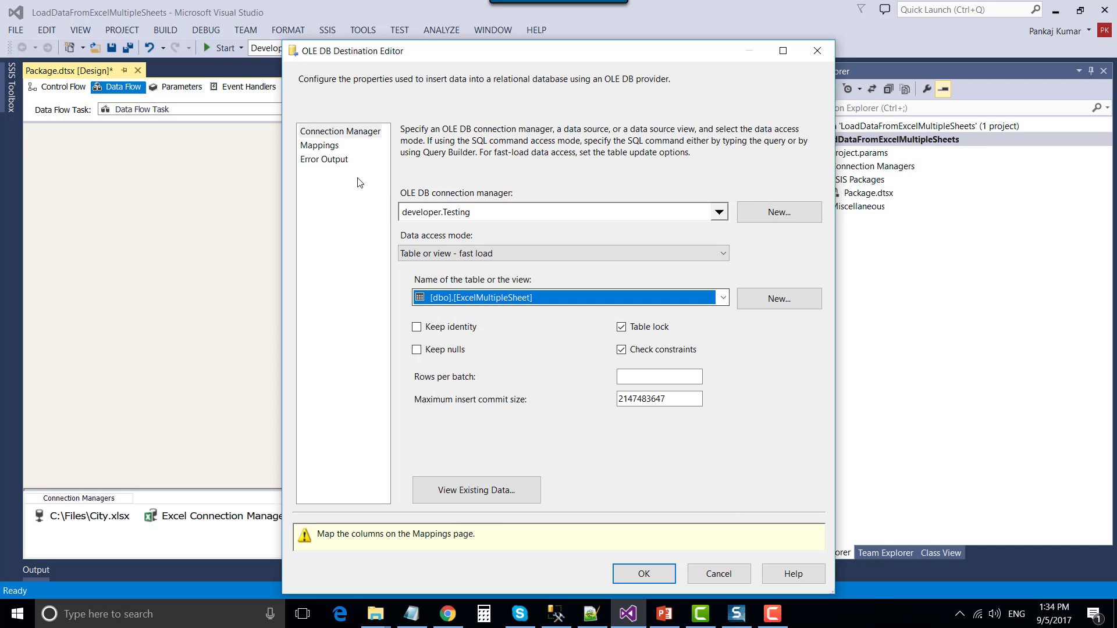
left_click(322, 147)
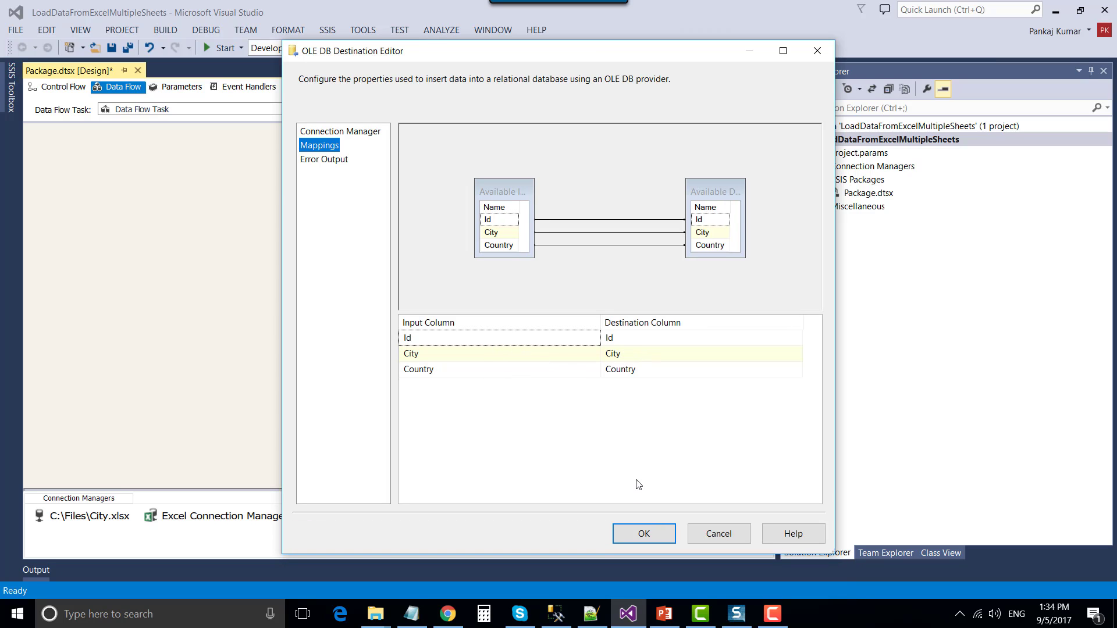
left_click(643, 542)
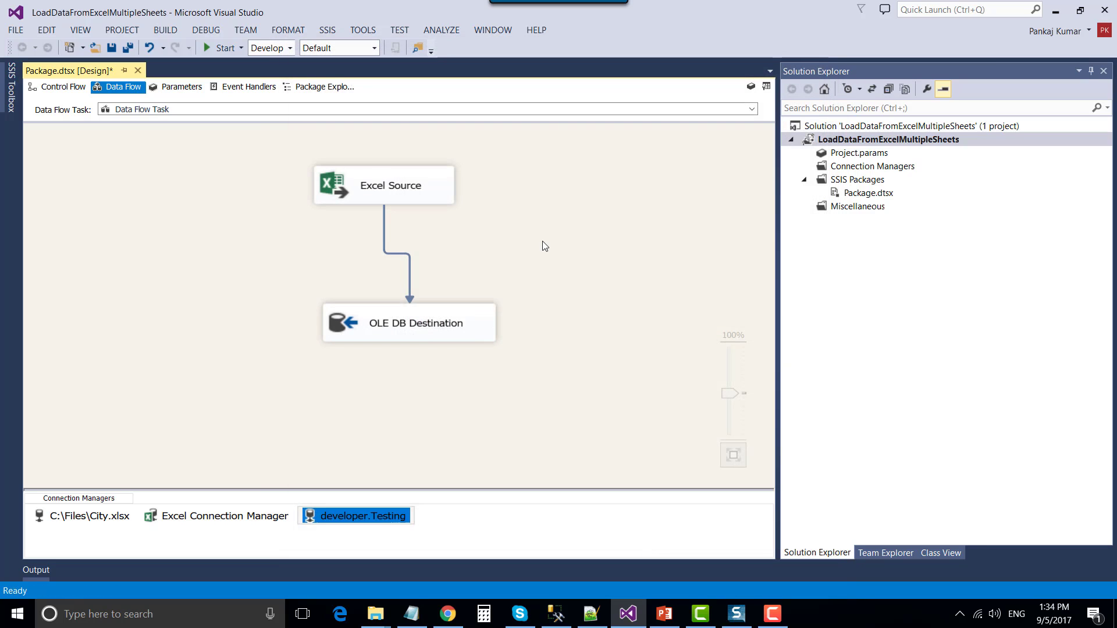
Run the package, then check the OLE DB Destination's settings and the control flow's execution status
left_click(215, 50)
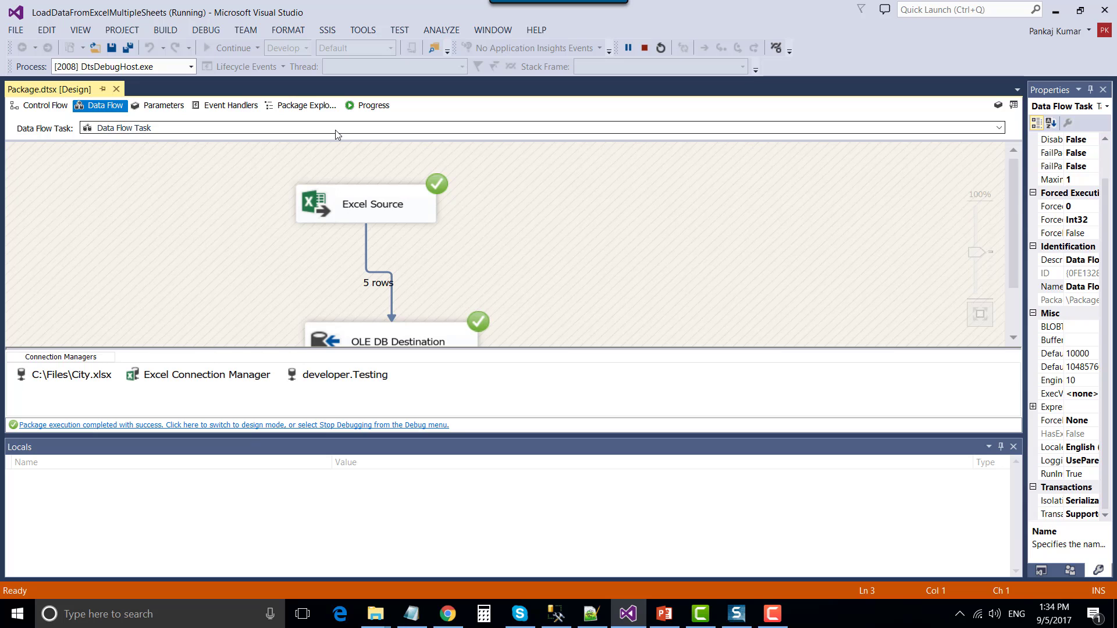
double_click(385, 341)
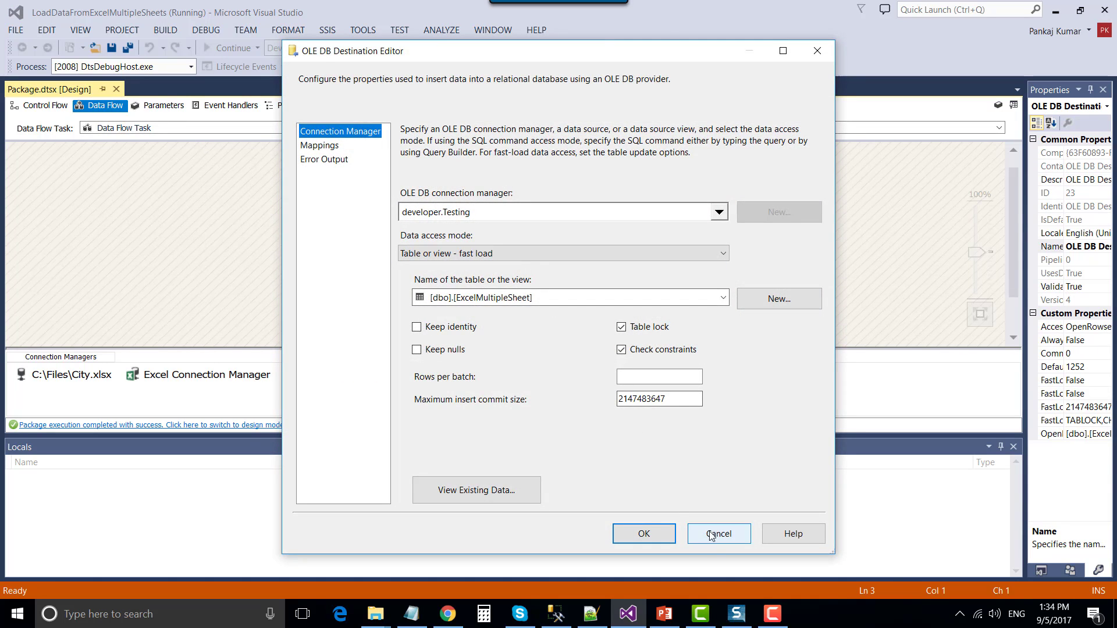
left_click(718, 533)
left_click(40, 105)
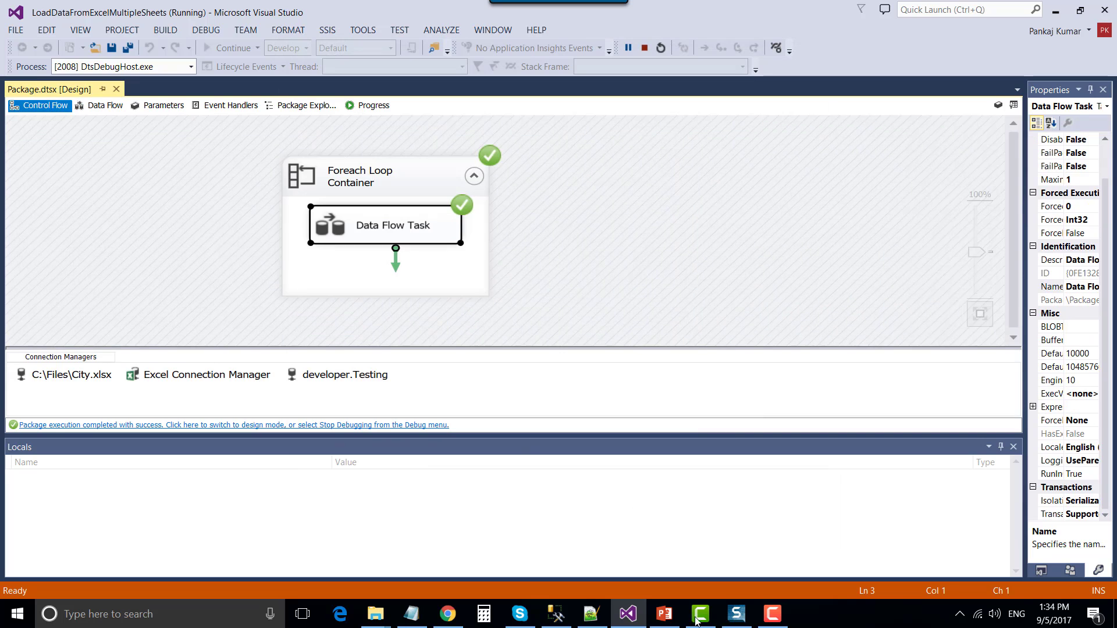
Switch to SQL Server Management Studio, rerun the ExcelMultipleSheet query and examine result rows 1–5, 6–10 and 11–15
left_click(556, 613)
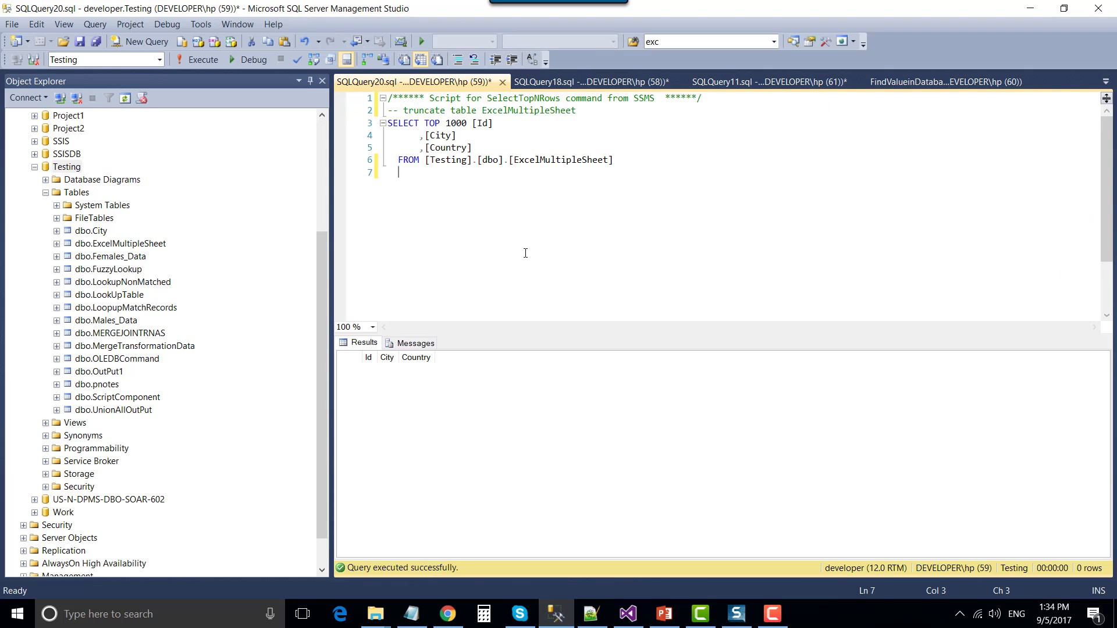
left_click(194, 60)
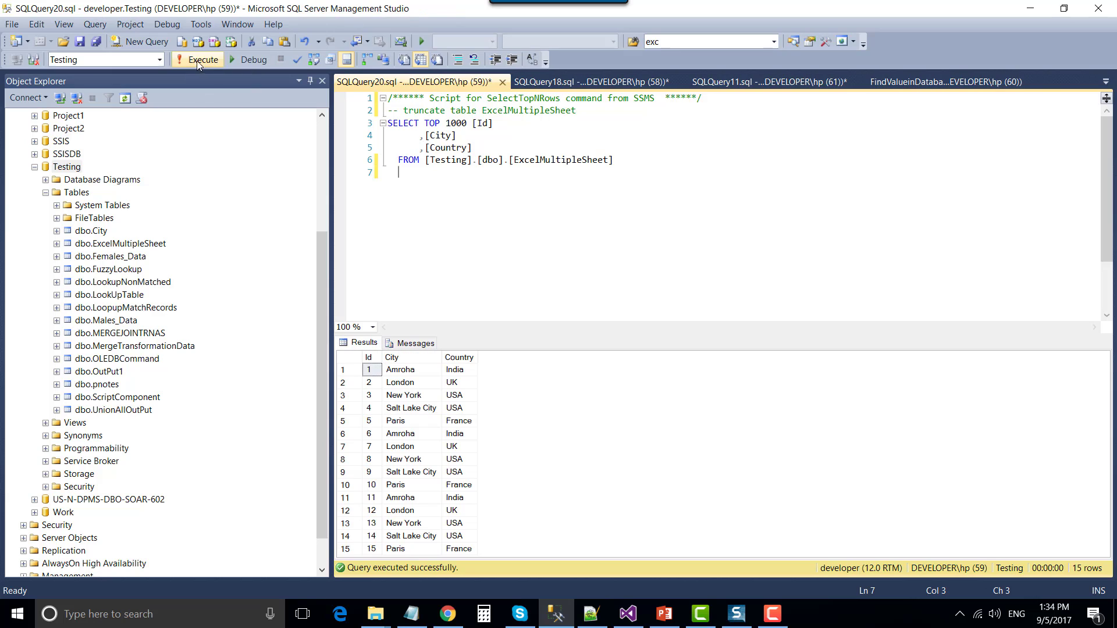
left_click(439, 464)
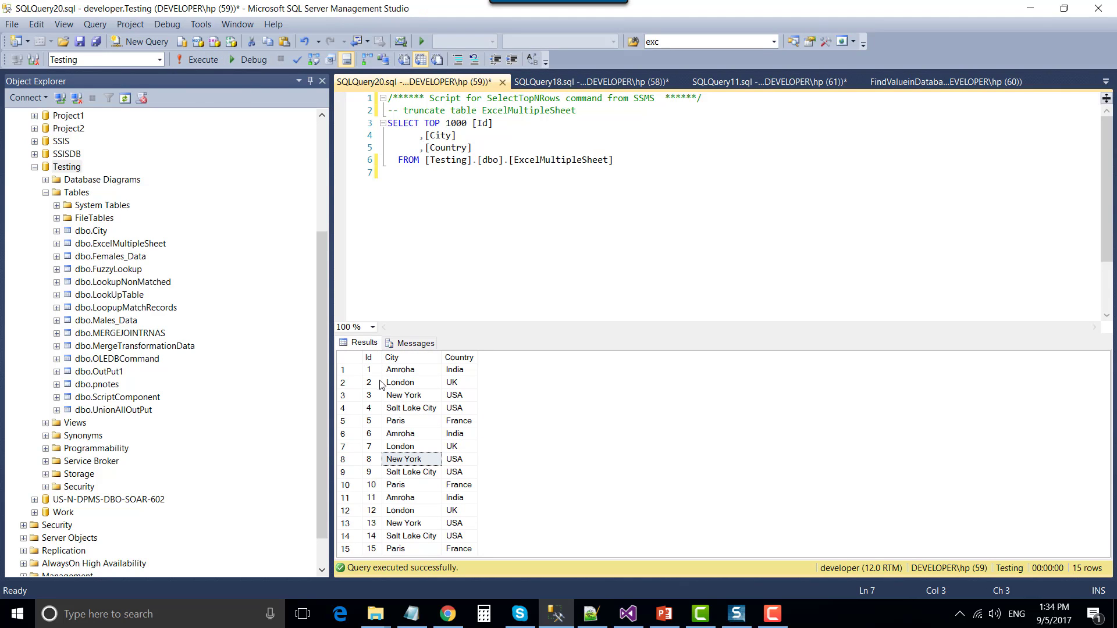
left_click(404, 395)
left_click_drag(368, 370, 456, 428)
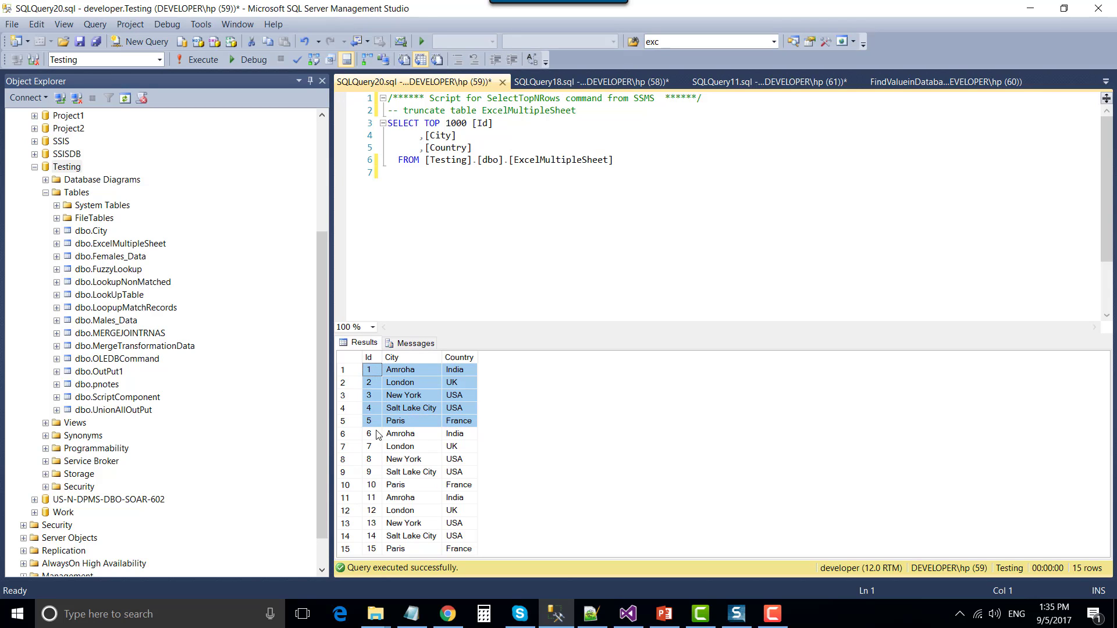
left_click_drag(377, 435, 464, 490)
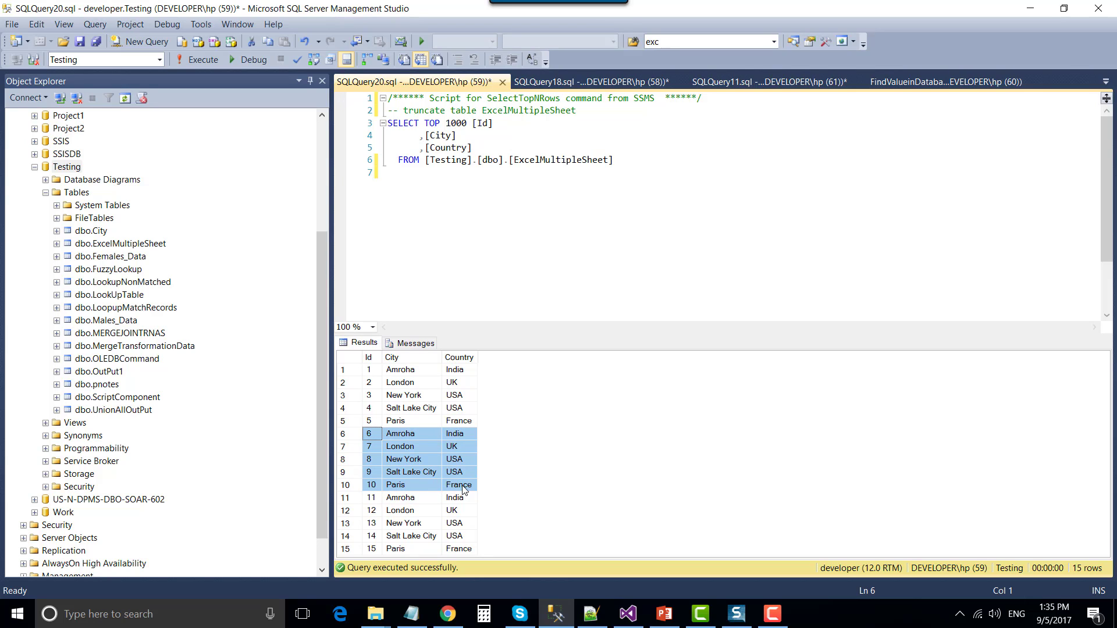
left_click_drag(376, 500, 458, 552)
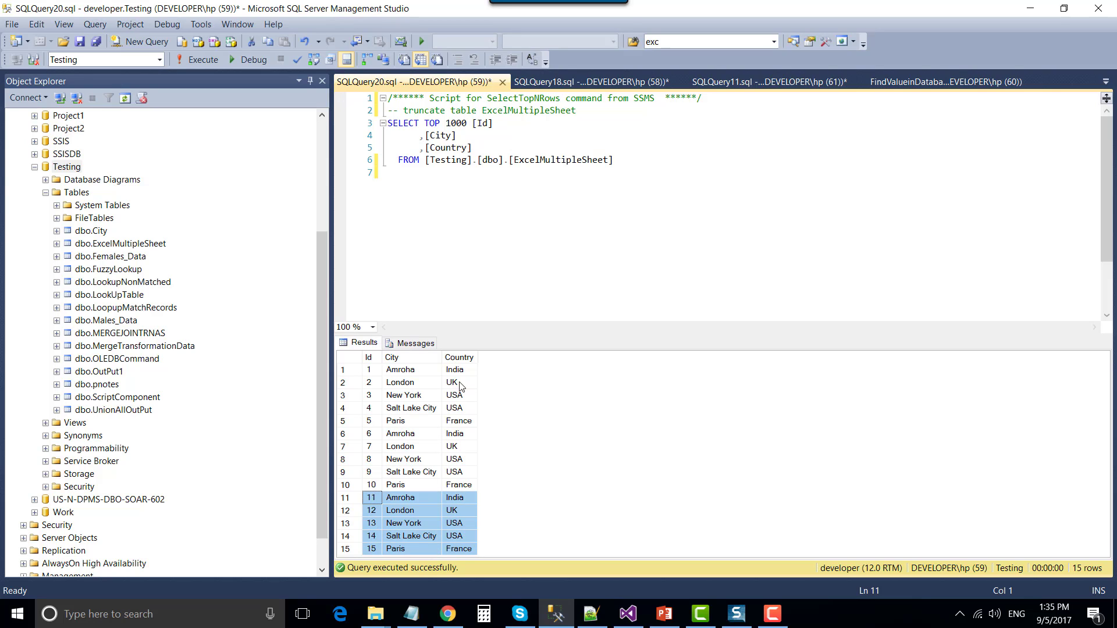
left_click(521, 227)
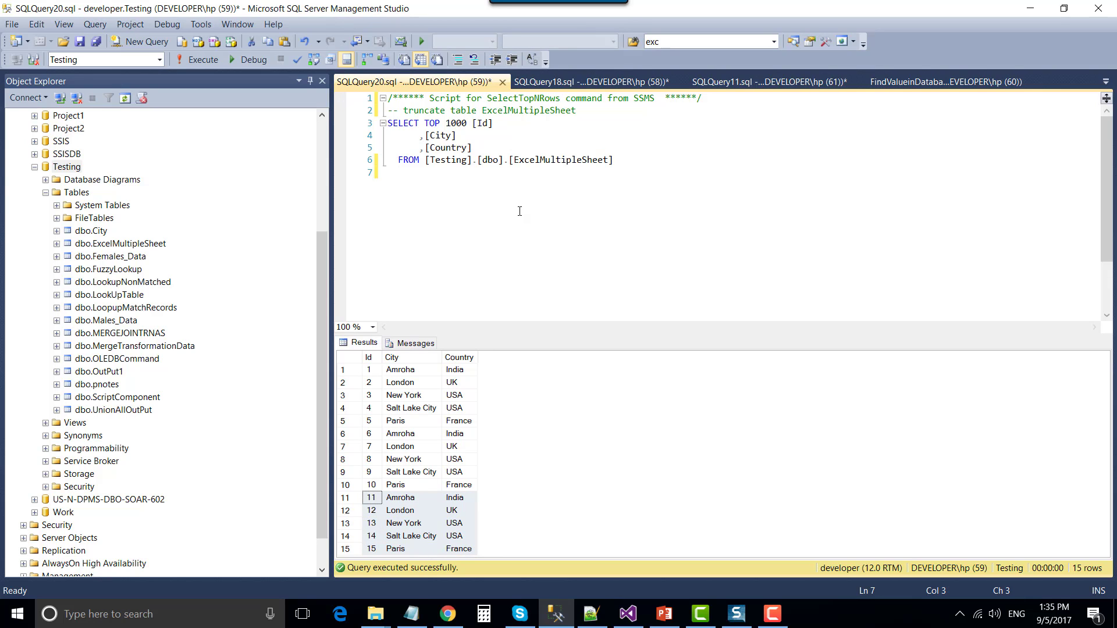